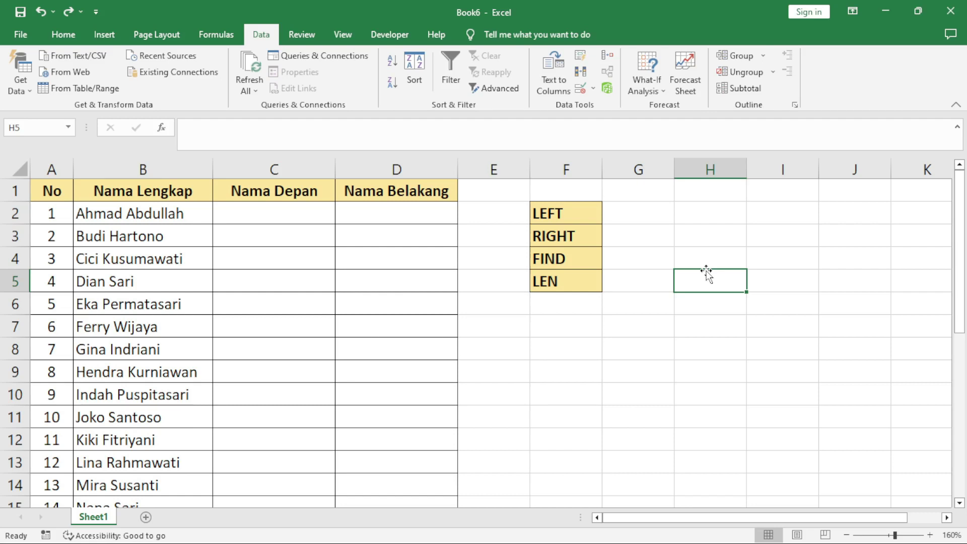
Step: Point out the LEFT, RIGHT, FIND and LEN labels and the empty name cells C2 and D2
left_click_drag(569, 209, 556, 283)
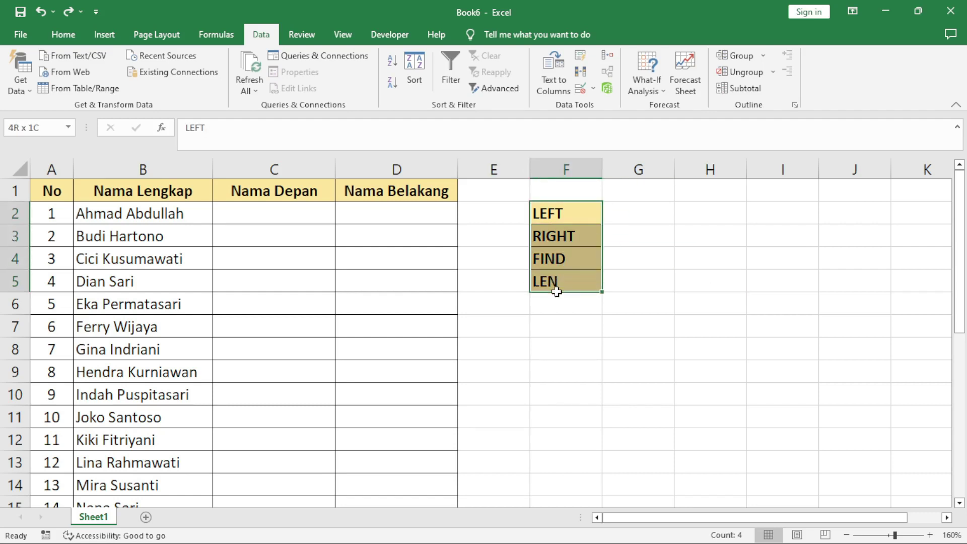
left_click(297, 210)
left_click(374, 220)
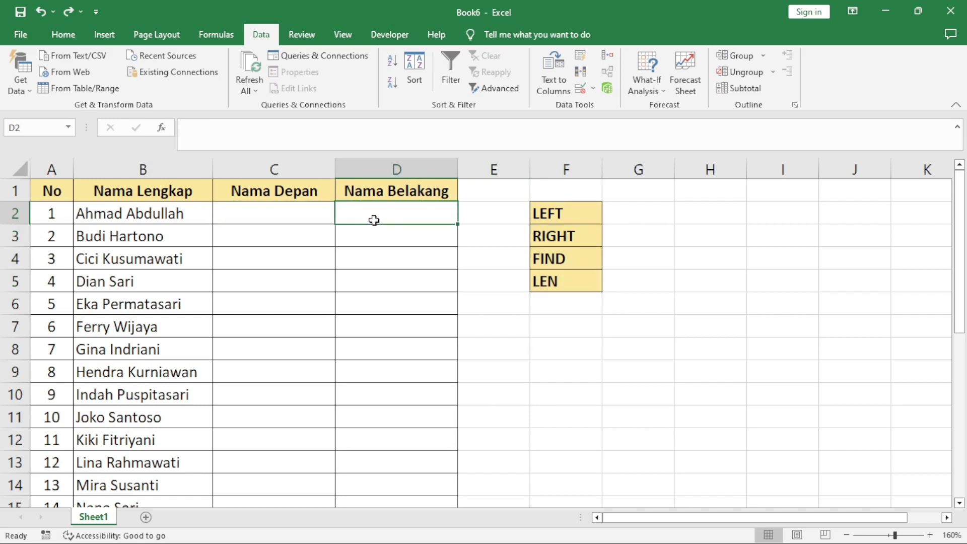
key("Right")
key("Right")
key("Right")
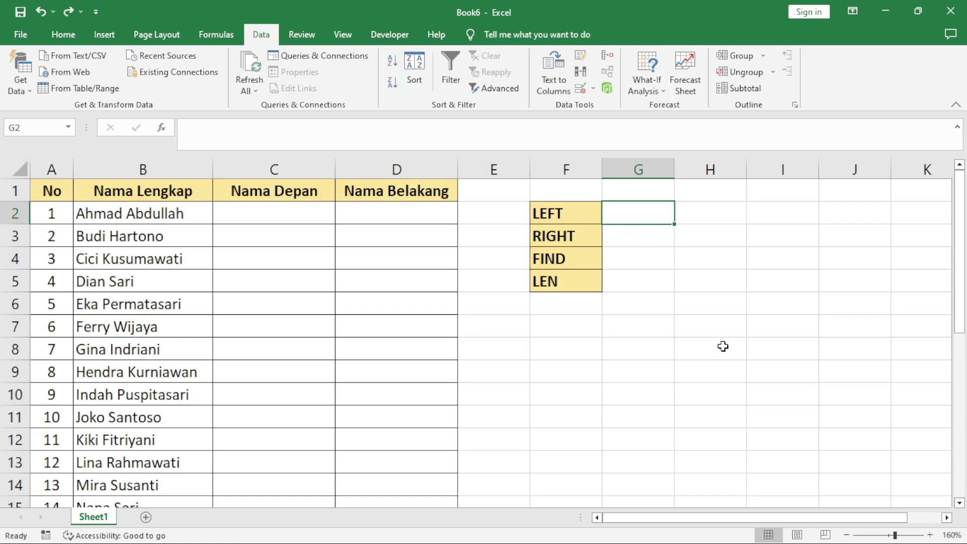
left_click(590, 218)
left_click(587, 236)
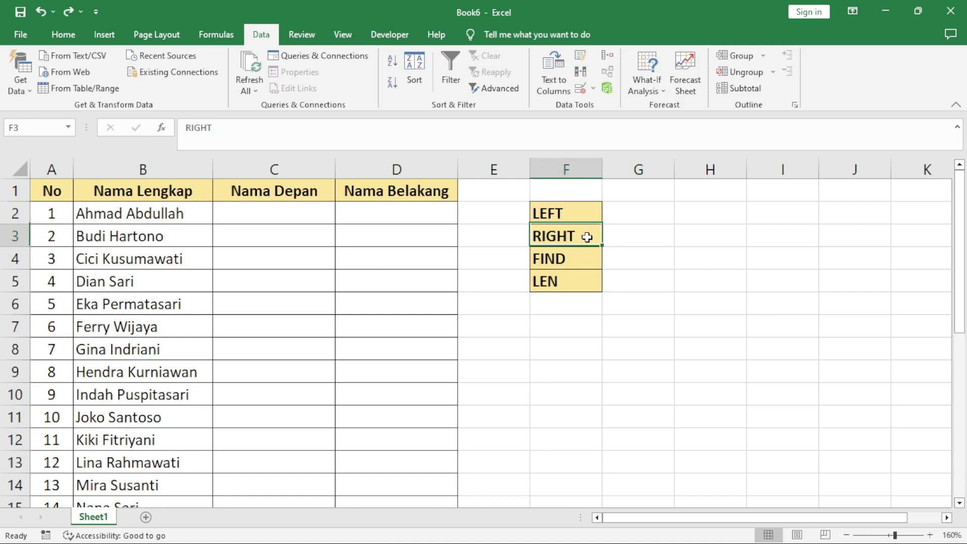
left_click(575, 258)
left_click(571, 280)
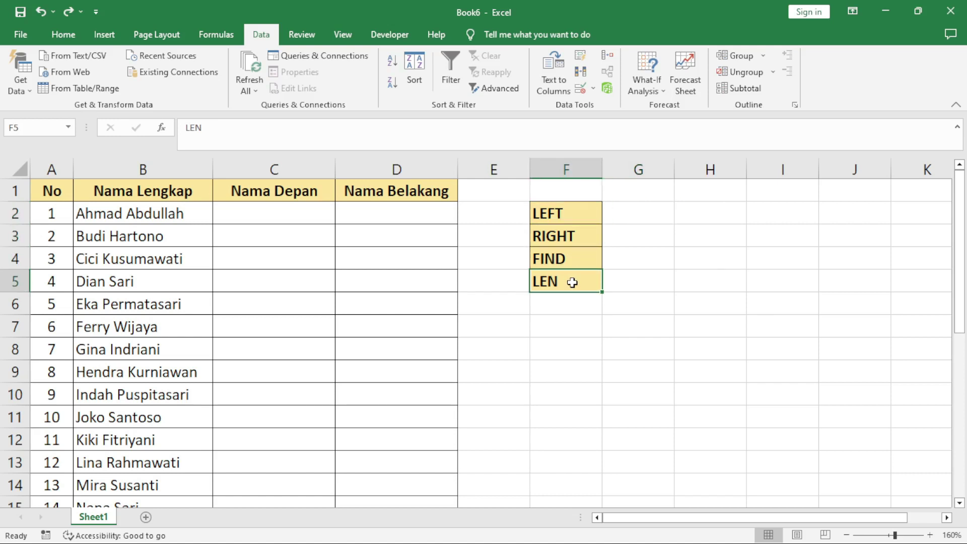
Step: Enter =left(B2,5) in G2 so it returns Ahmad
left_click(622, 215)
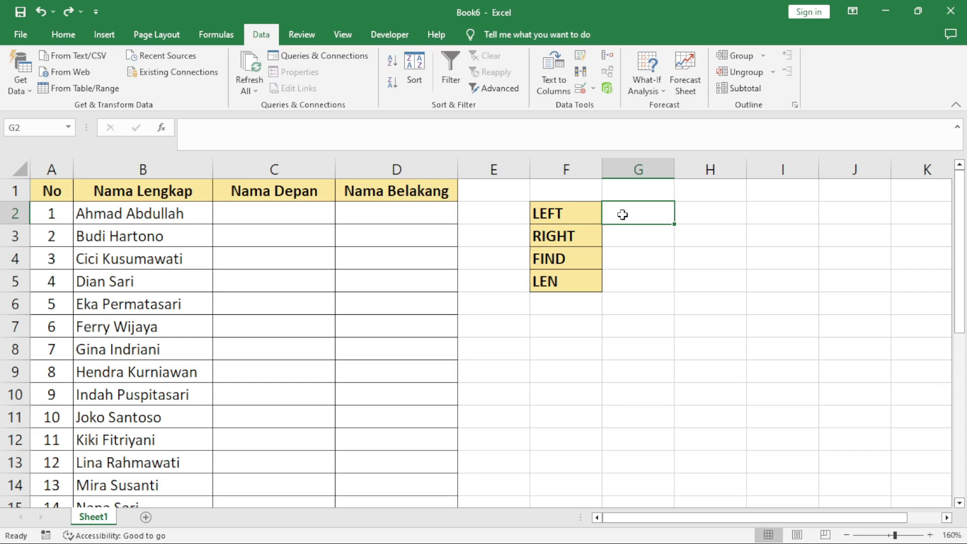
type("=")
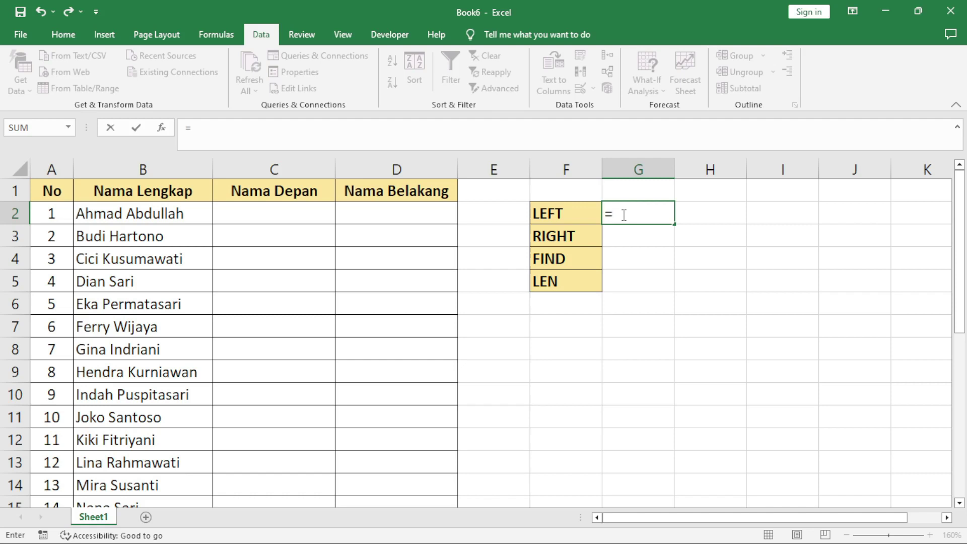
type("left")
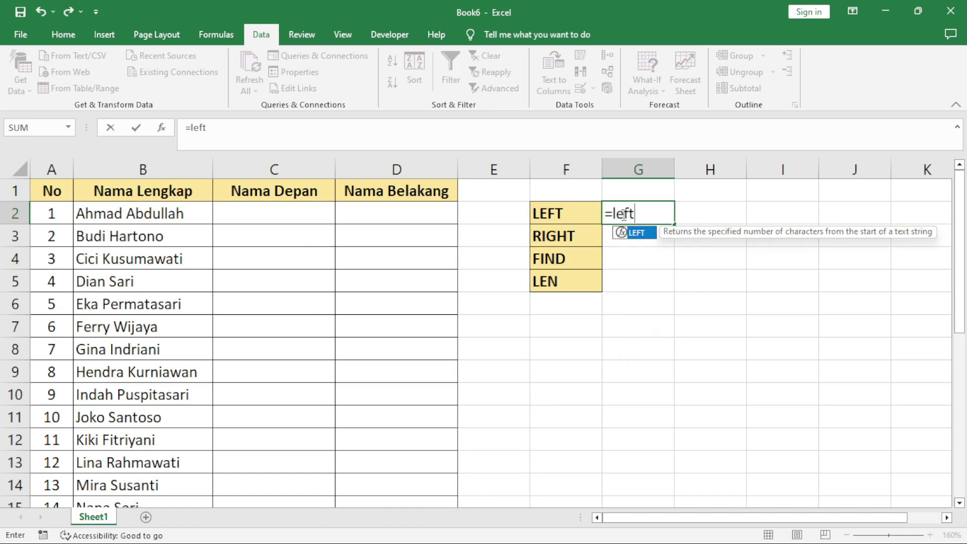
type("(")
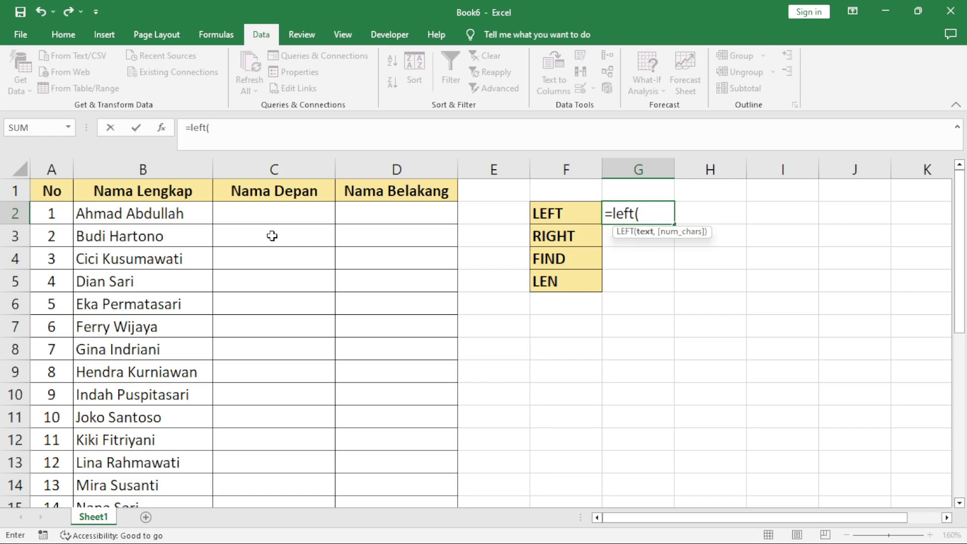
left_click(115, 216)
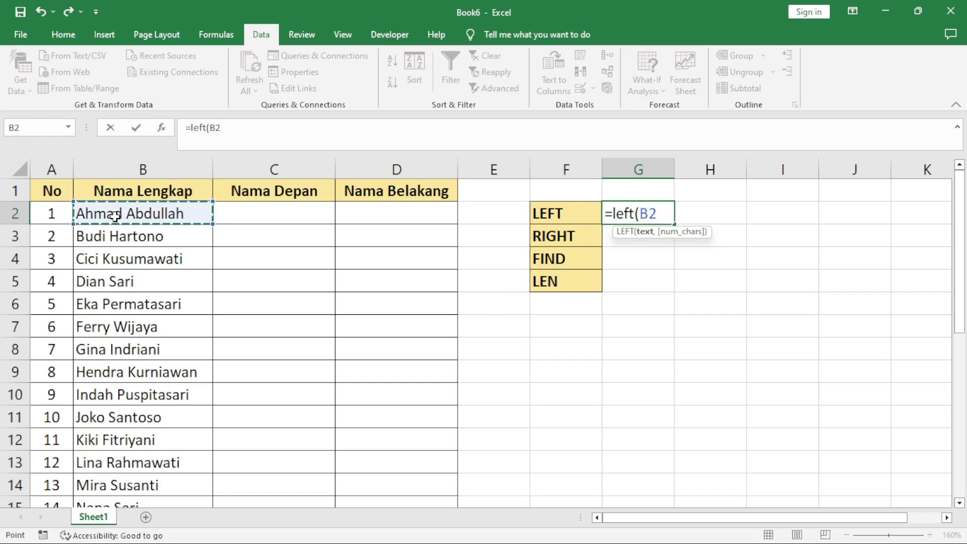
type(",")
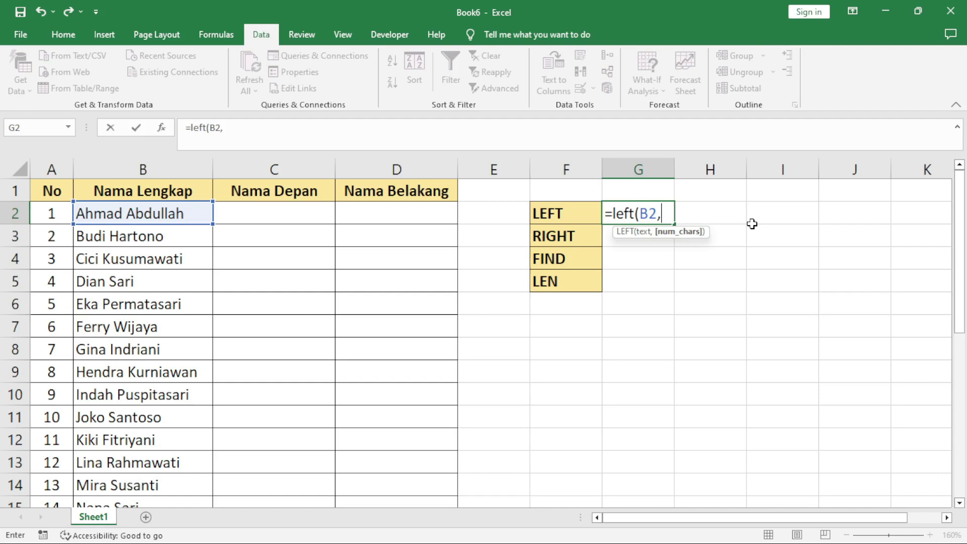
type("5")
type(")")
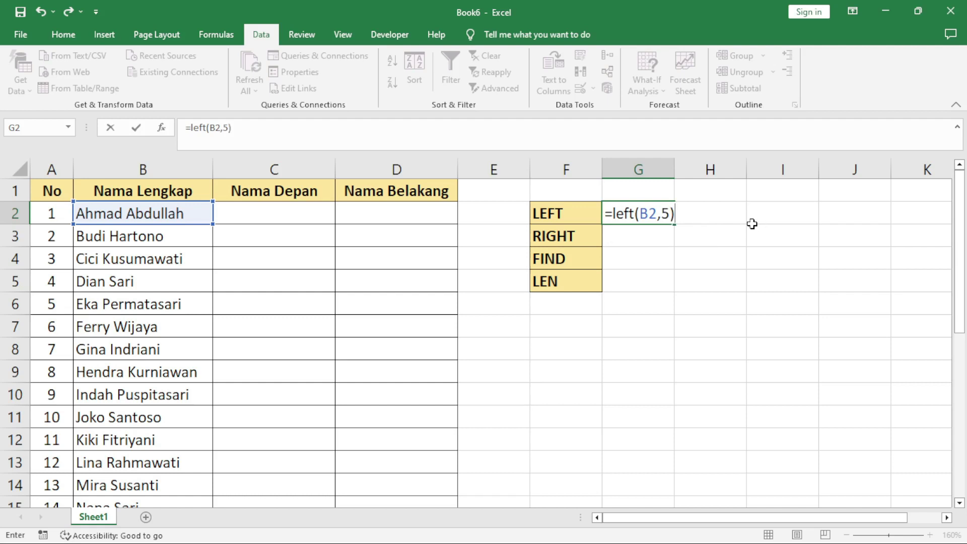
key("Return")
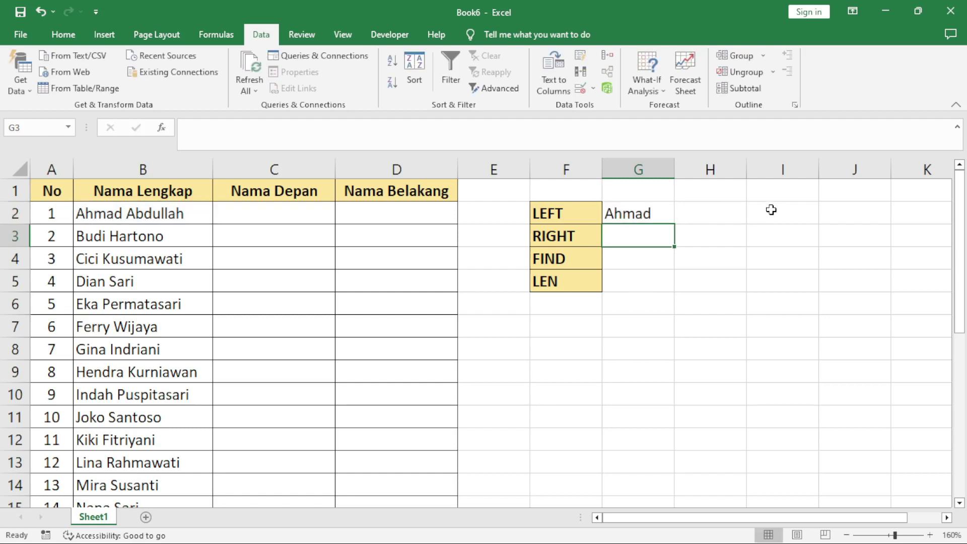
Step: Enter =right(B2,8) in G3 so it returns Abdullah
type("=ri")
type("g")
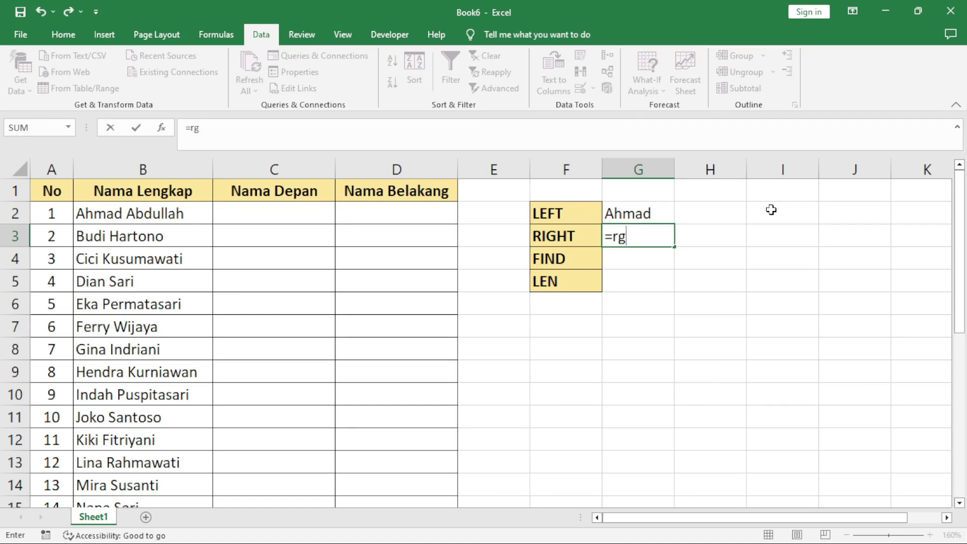
type("h")
key("BackSpace")
key("BackSpace")
type("ight(")
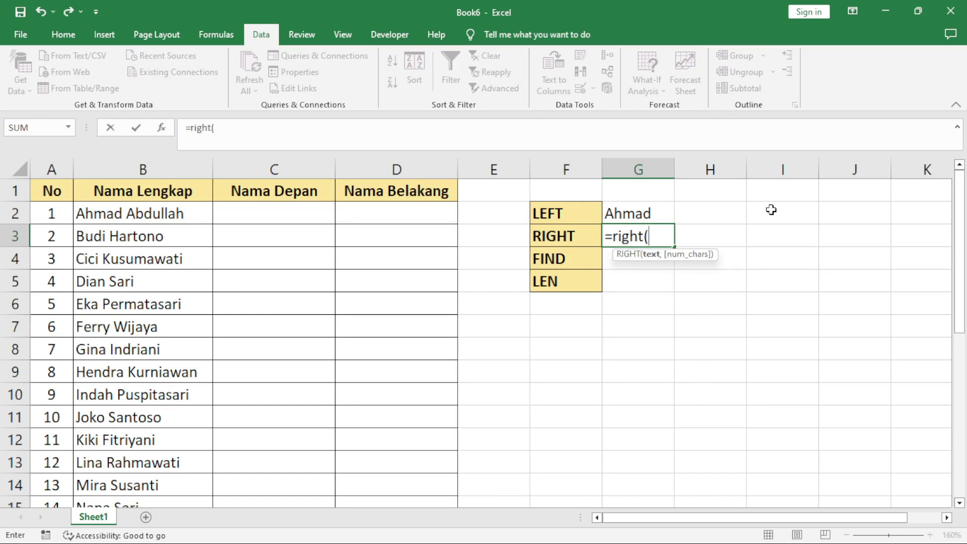
left_click(194, 209)
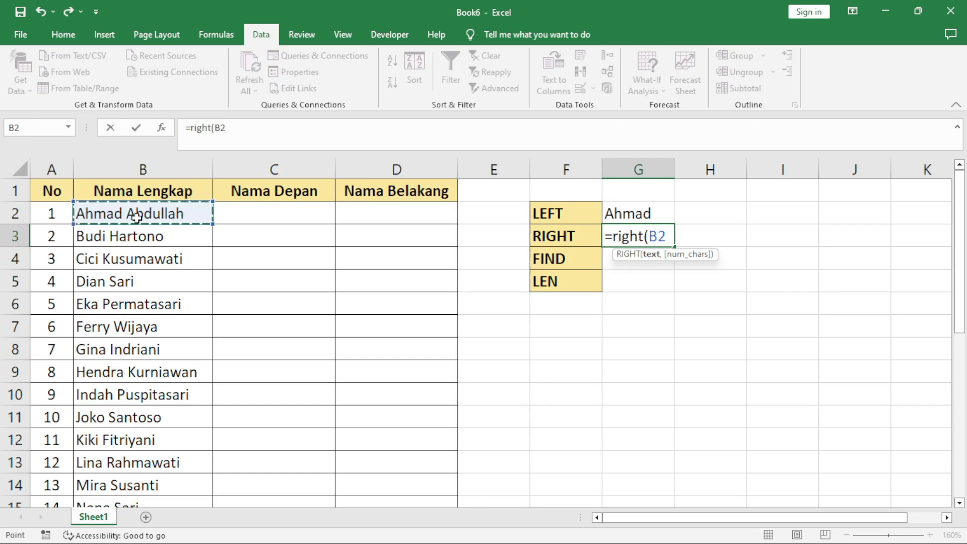
type(",")
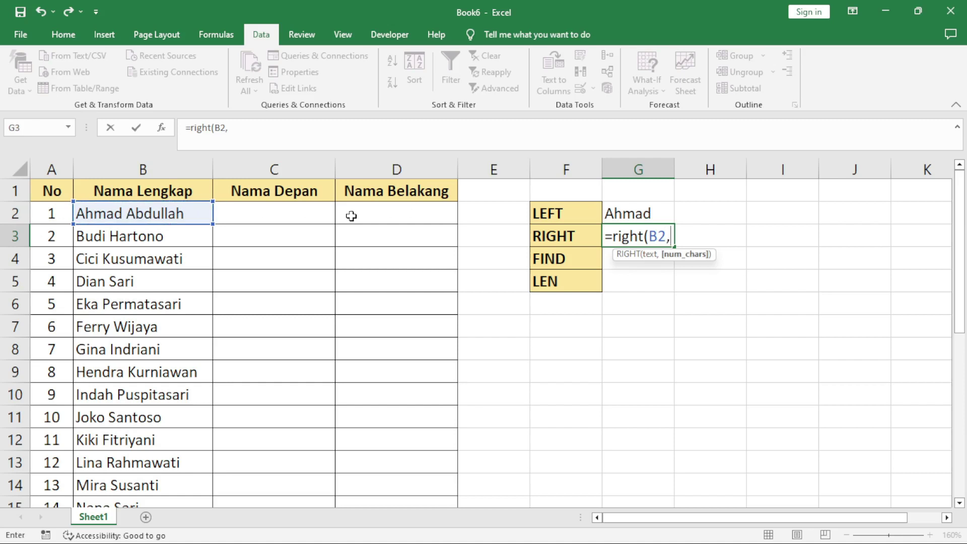
type("8)")
key("Return")
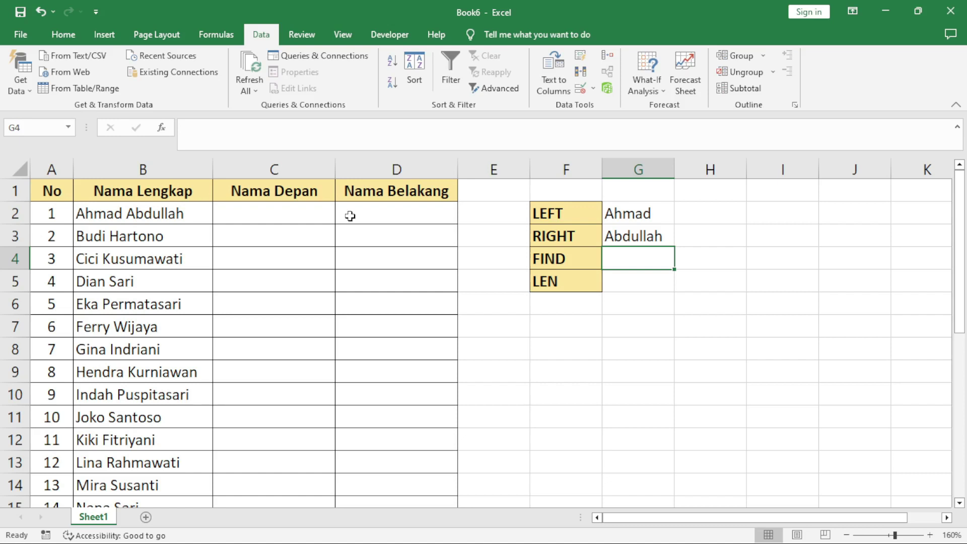
double_click(666, 221)
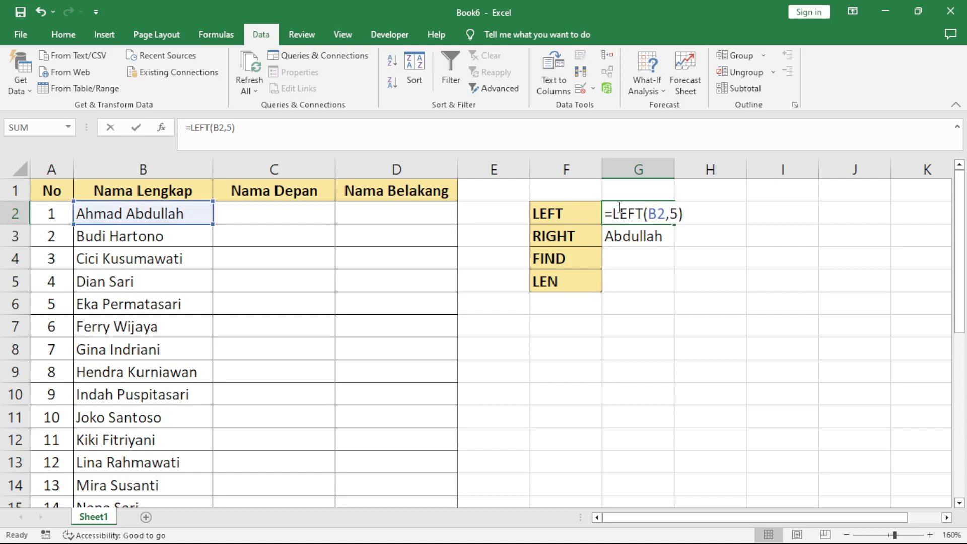
left_click(607, 242)
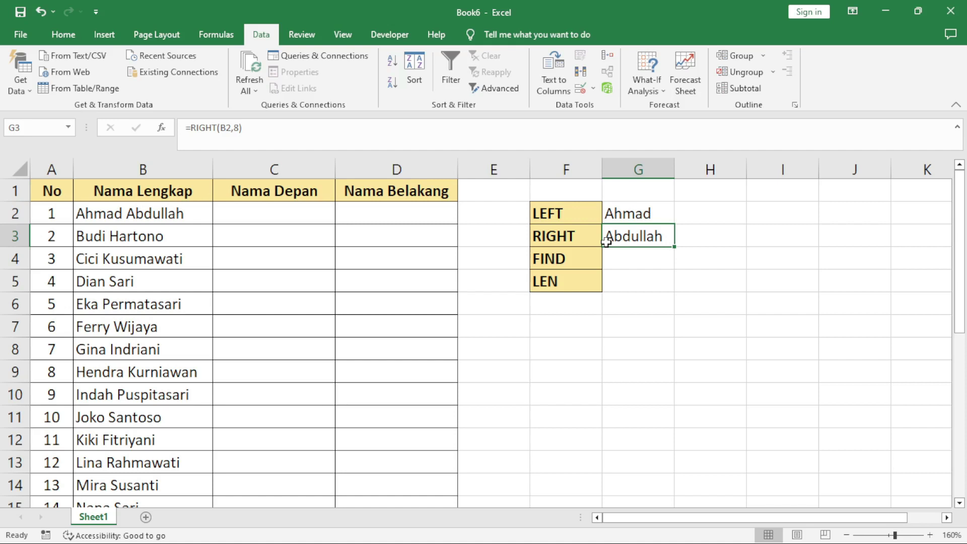
left_click(566, 259)
Step: Enter =find(" ",B2) in G4, returning 6 as the space position
left_click(643, 265)
type("=find(")
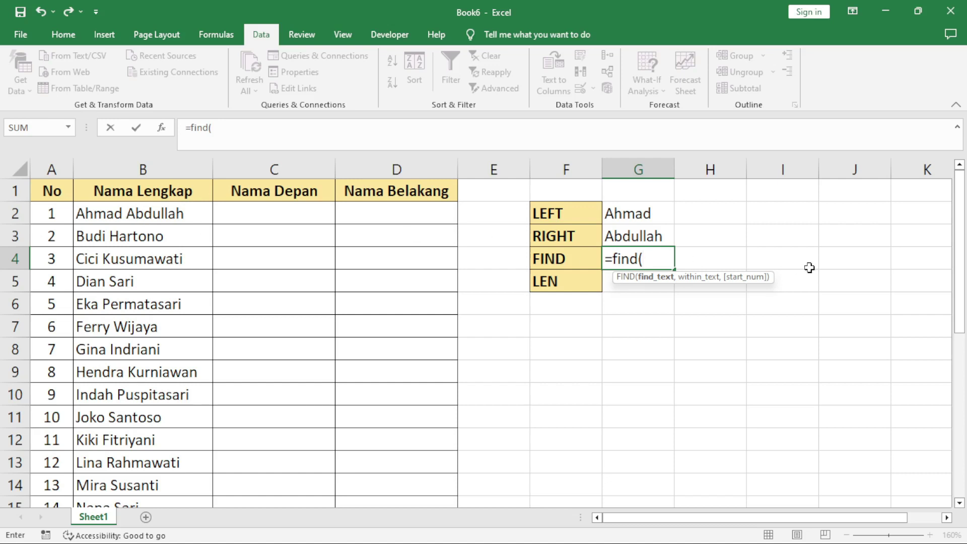
type("\"")
key("BackSpace")
type("\"")
type(" \"")
type(",")
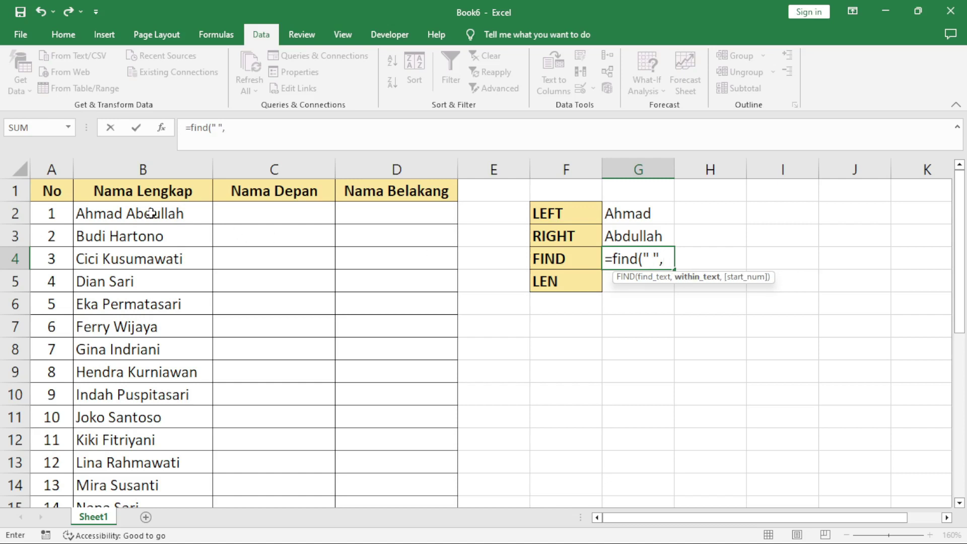
left_click(151, 213)
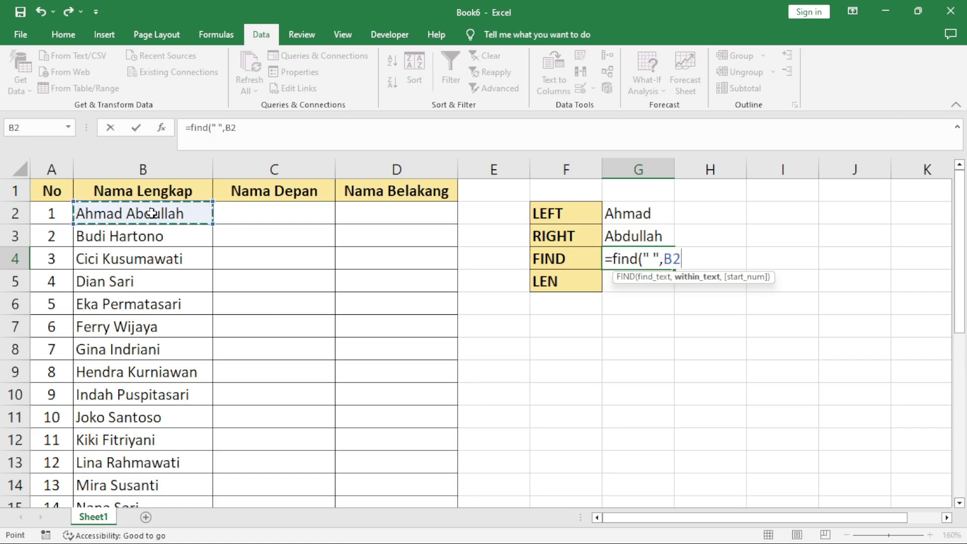
type(")")
key("Return")
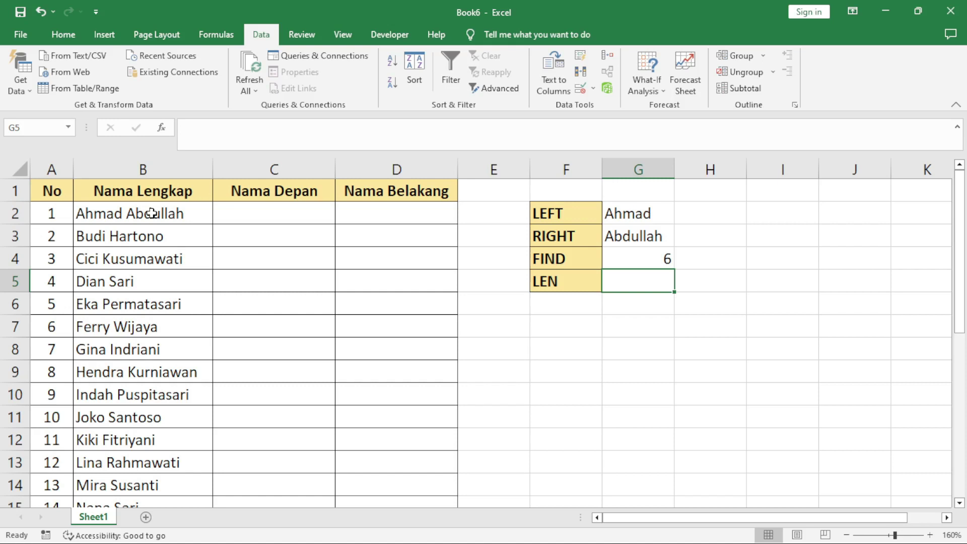
Step: Enter =left(B2,find(" ",B2)-1) in C2, returning Ahmad as the first name
left_click(301, 217)
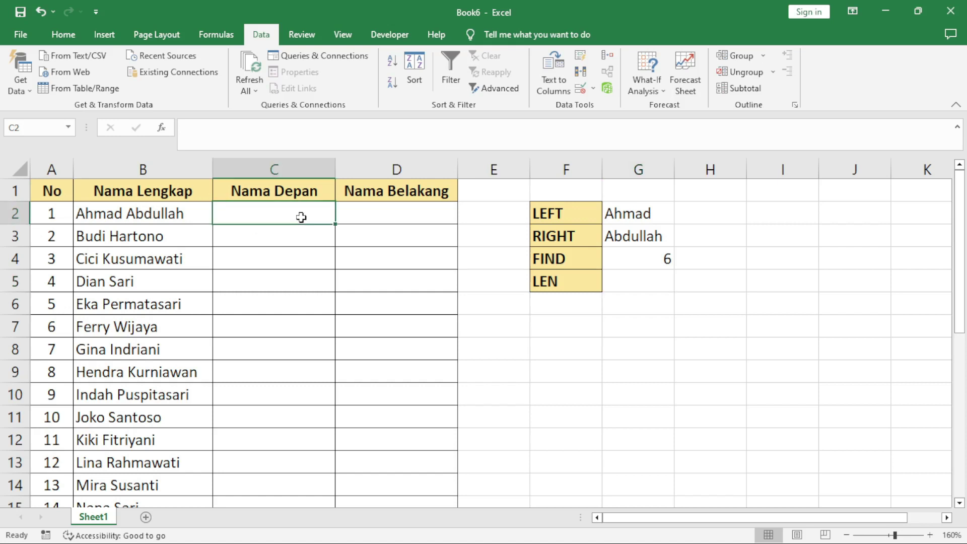
left_click(587, 214)
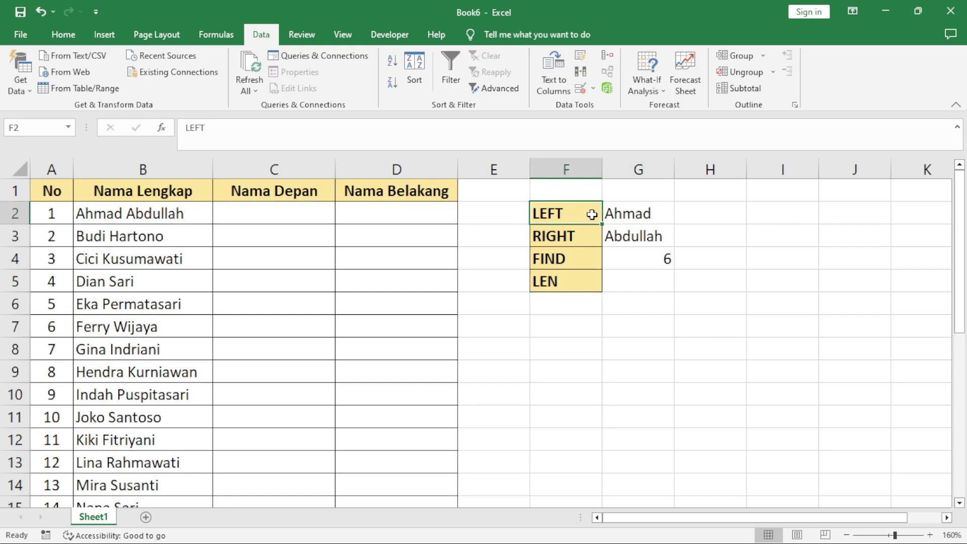
left_click(572, 262, "ctrl")
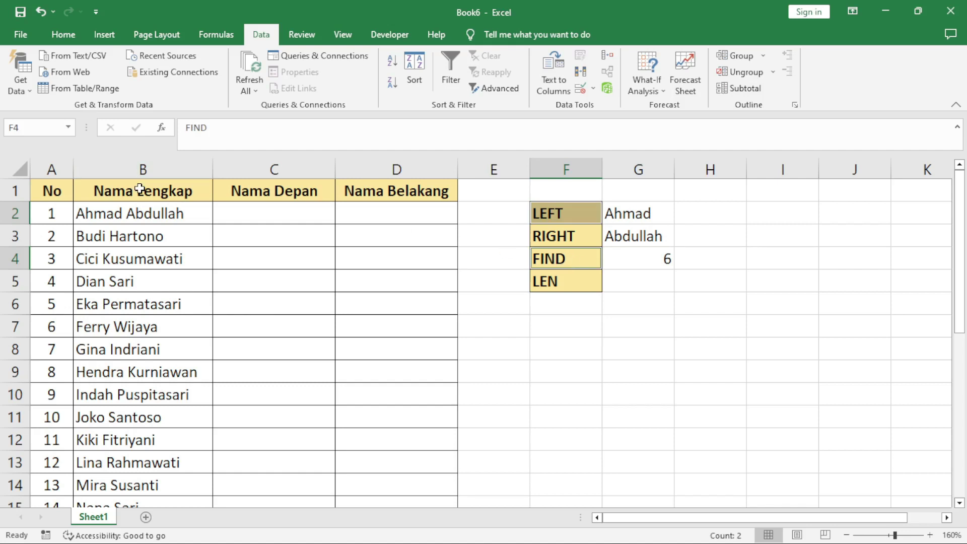
left_click(272, 216)
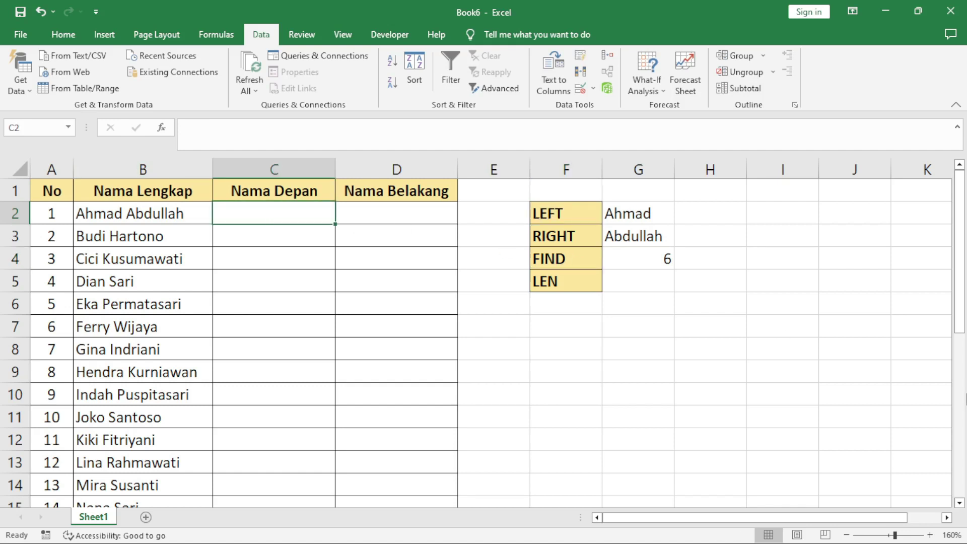
type("=le")
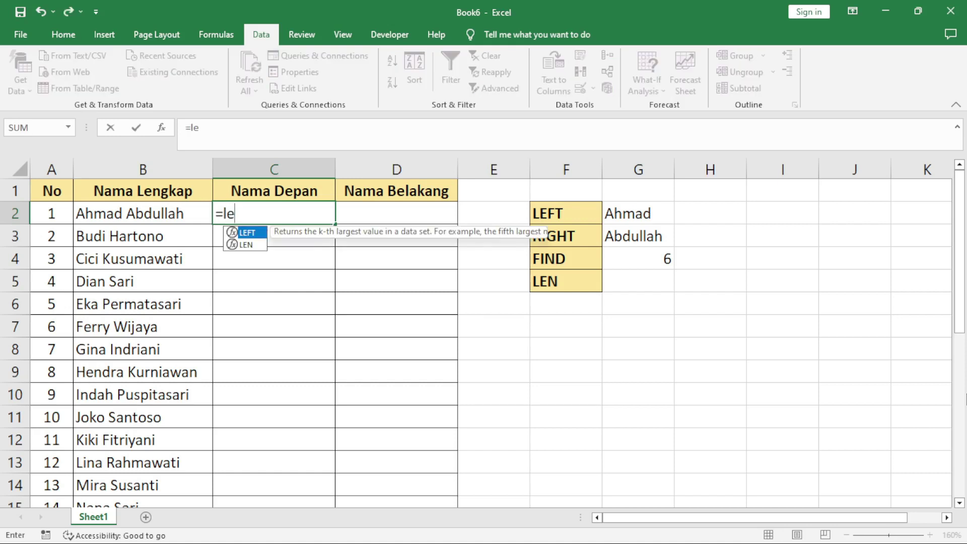
type("ft(")
left_click(126, 214)
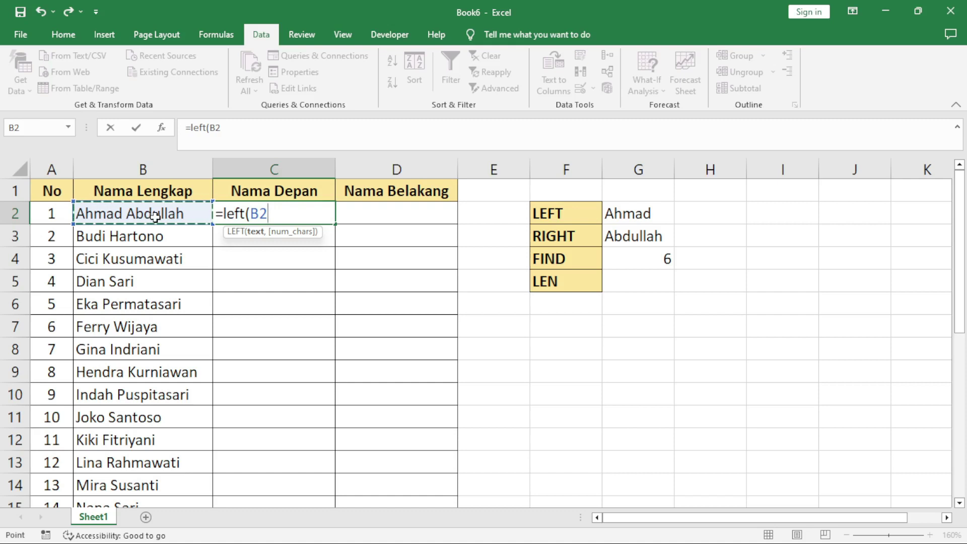
type(",")
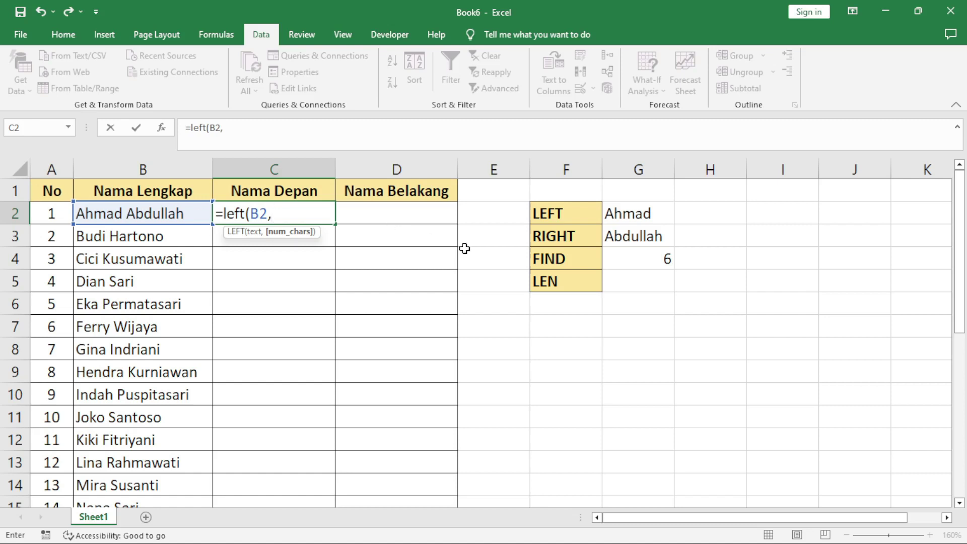
type("fin")
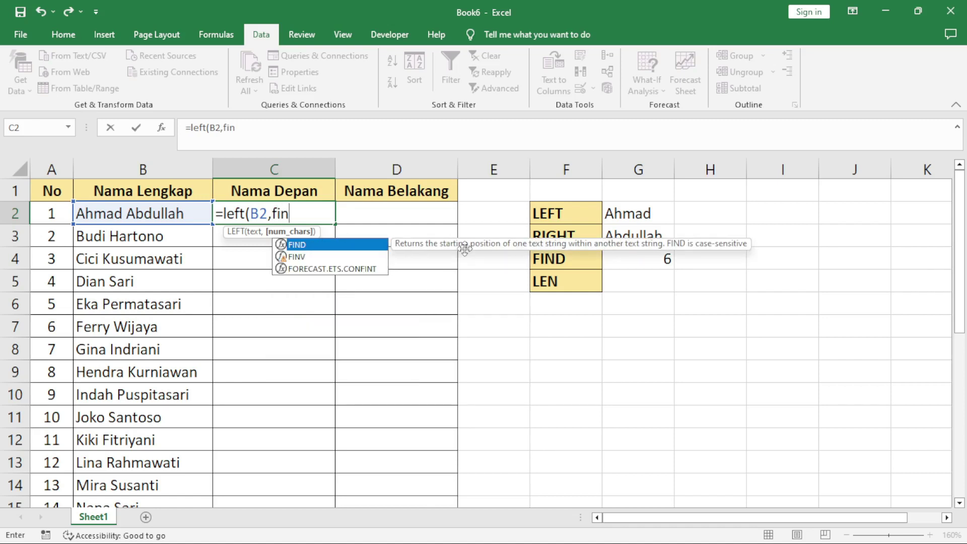
type("d(")
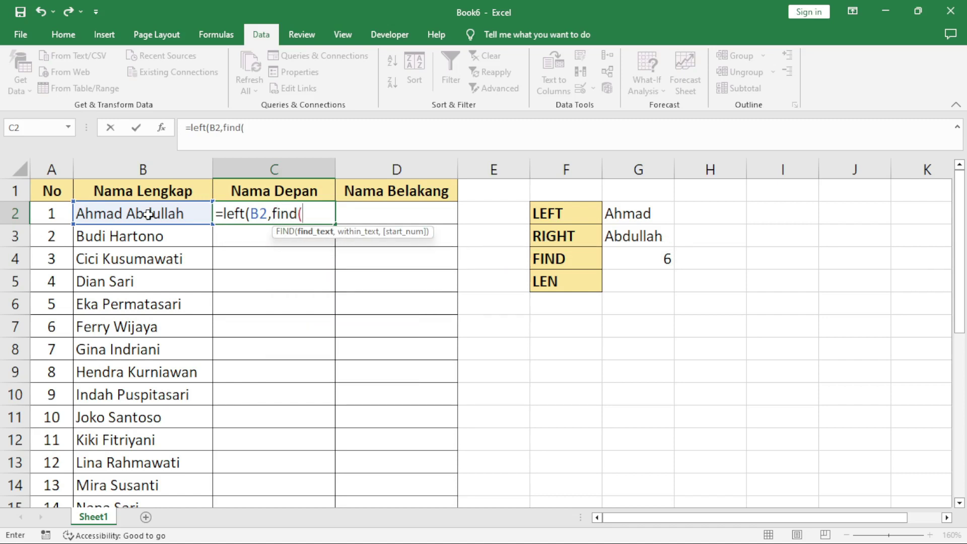
type("\"")
type(" \",")
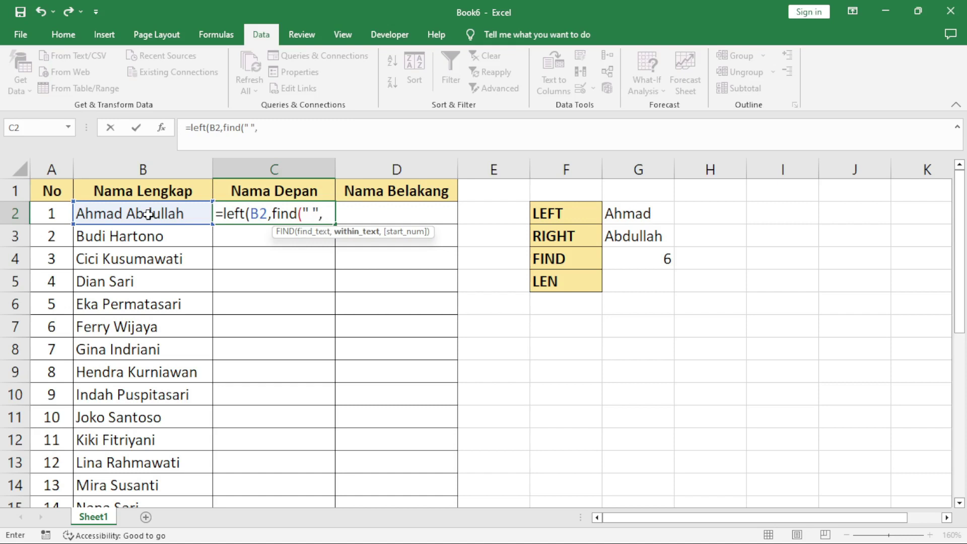
left_click(148, 214)
type(")-")
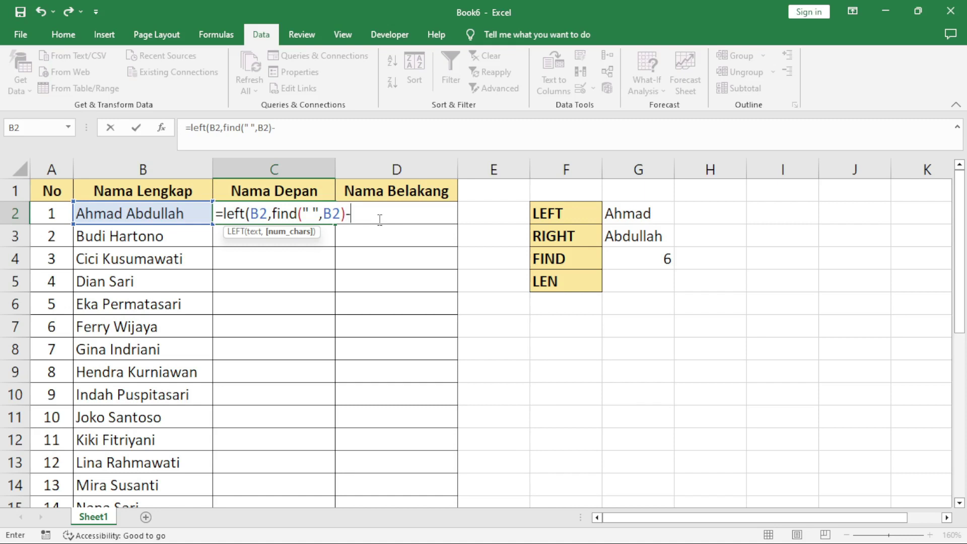
type("1")
type(")")
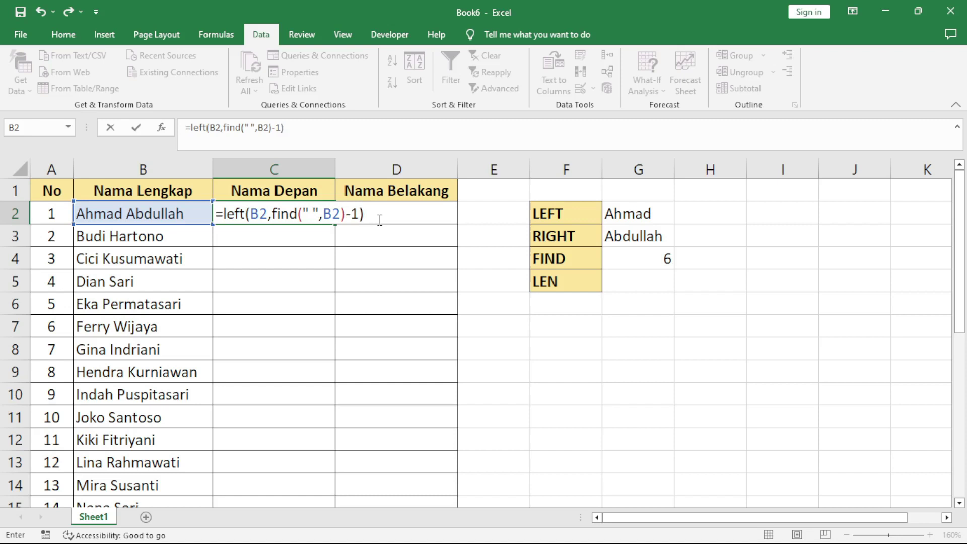
key("Return")
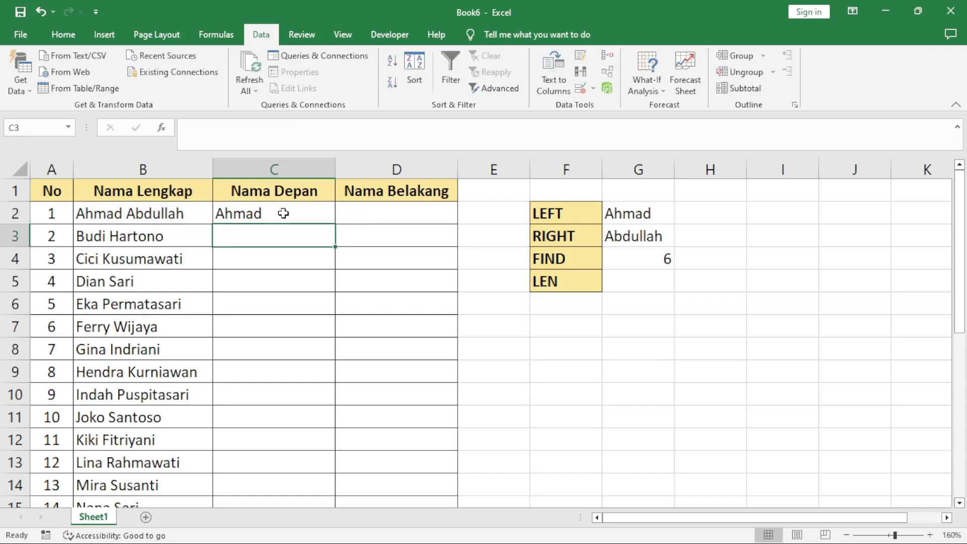
left_click(284, 213)
double_click(287, 213)
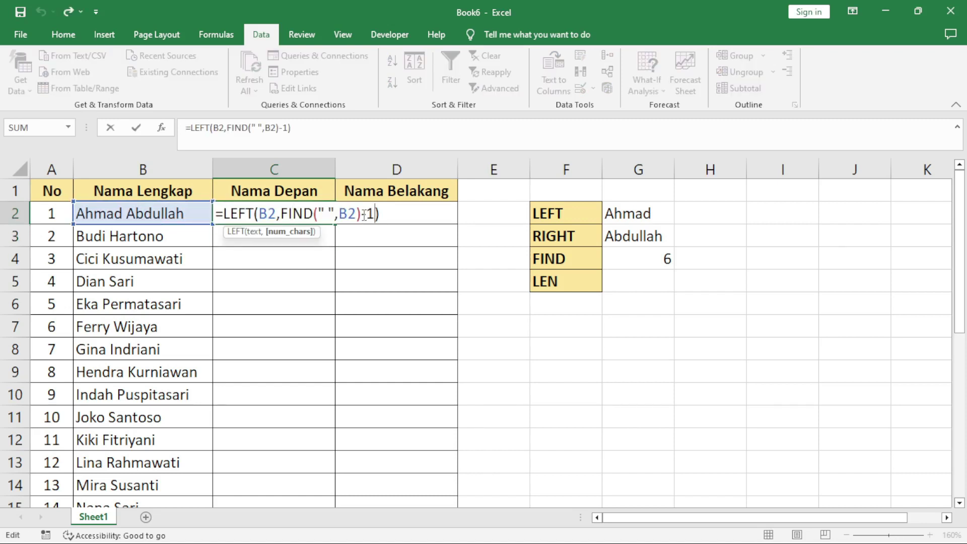
key("BackSpace")
key("BackSpace")
key("ctrl+Return")
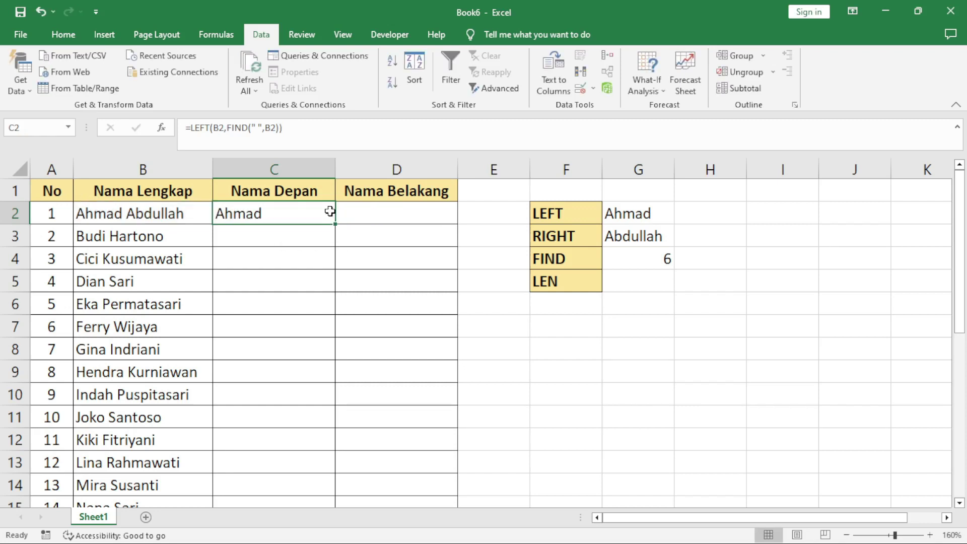
key("ctrl+c")
right_click(498, 327)
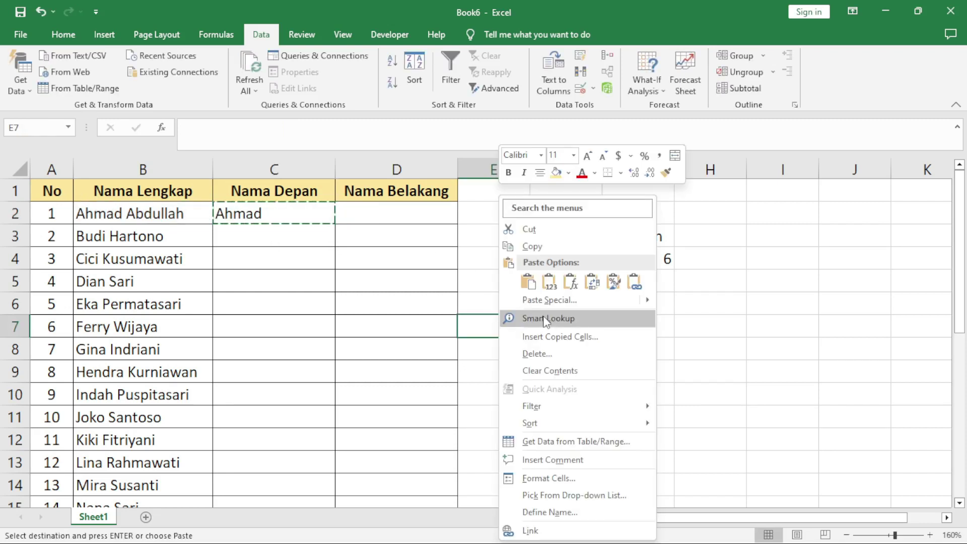
left_click(558, 281)
key("F2")
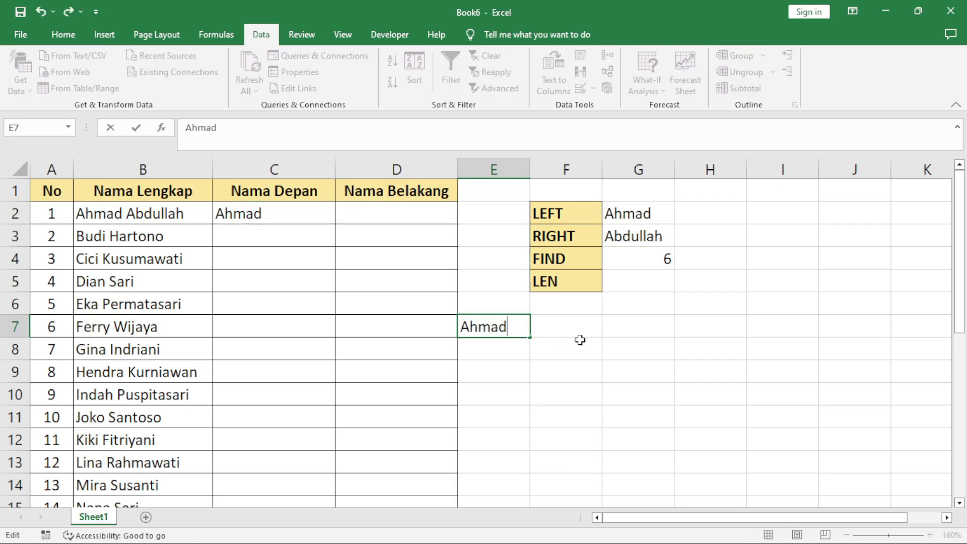
key("Escape")
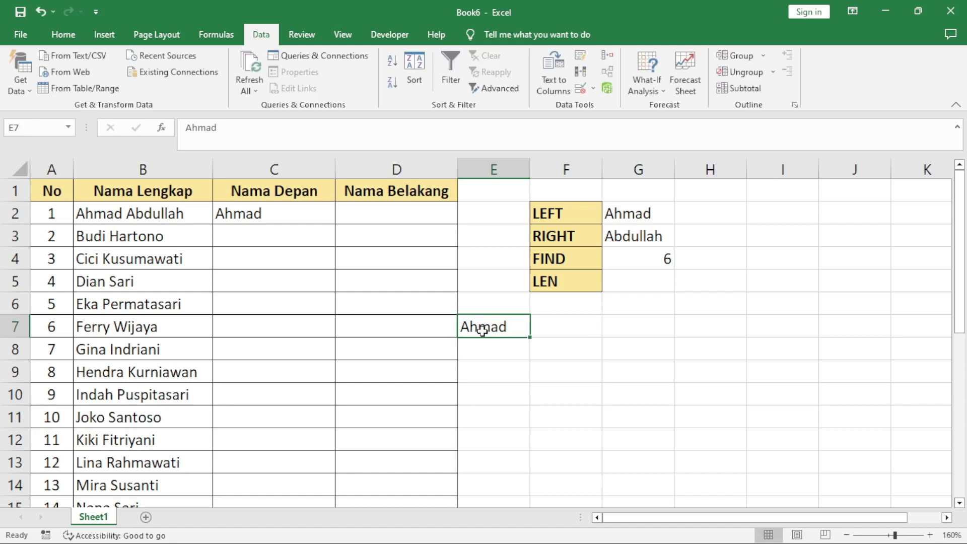
key("Delete")
left_click(302, 211)
double_click(304, 211)
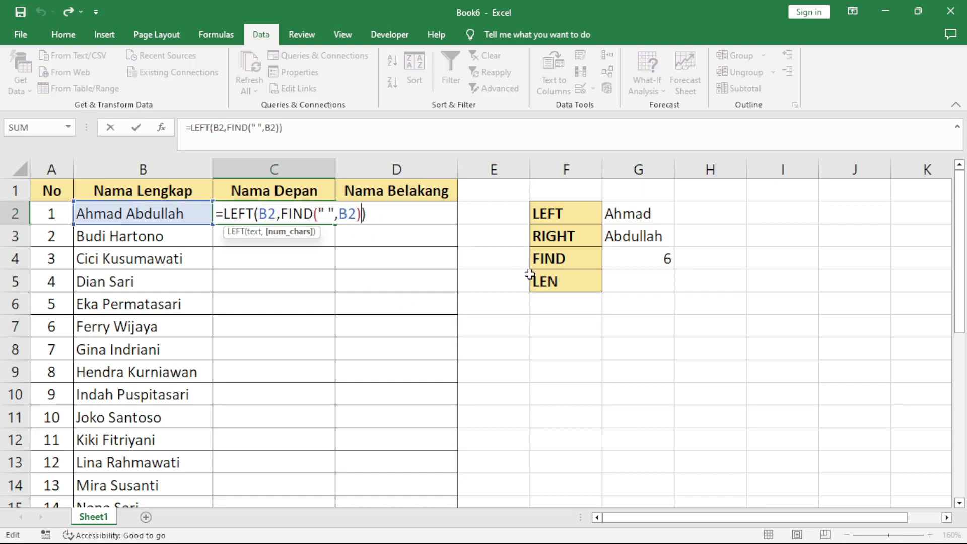
type("-1")
key("Return")
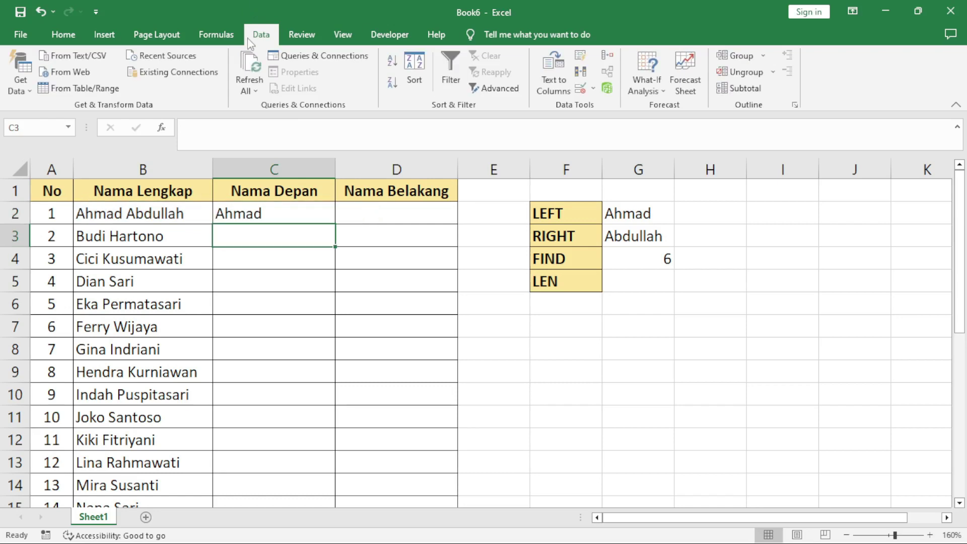
Step: Fill C2's first-name formula down Nama Depan to row 28 with the fill handle
left_click(310, 213)
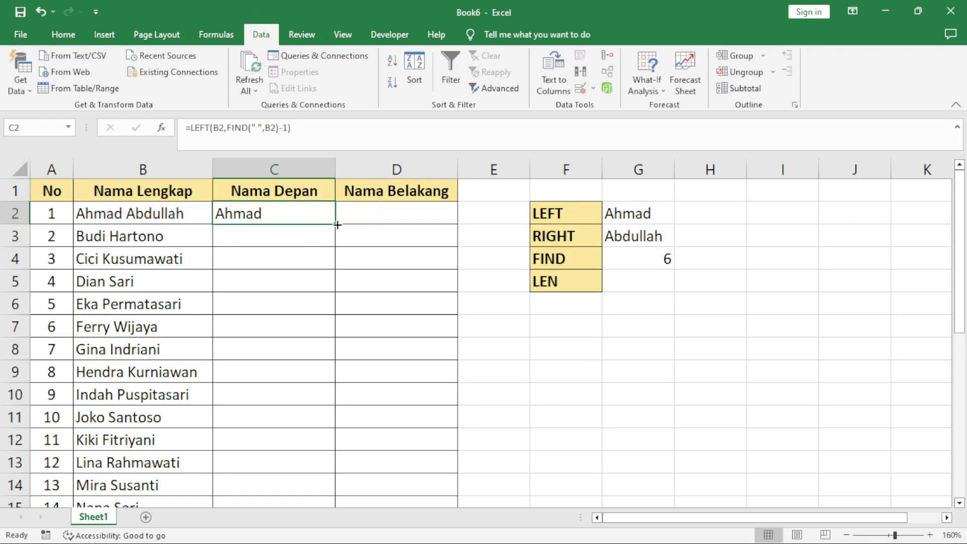
double_click(337, 227)
scroll(227, 307, "down", 2)
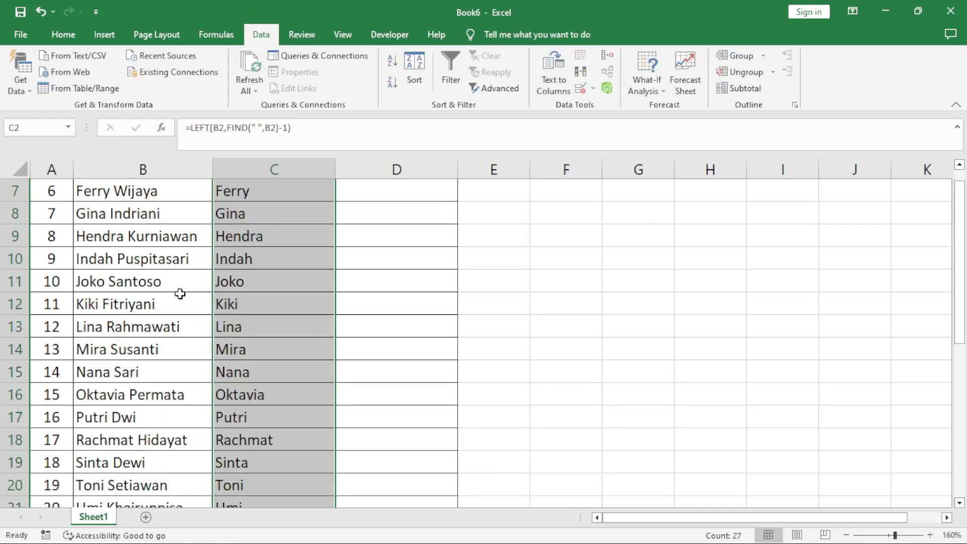
scroll(228, 308, "down", 3)
scroll(227, 307, "down", 2)
scroll(229, 305, "up", 7)
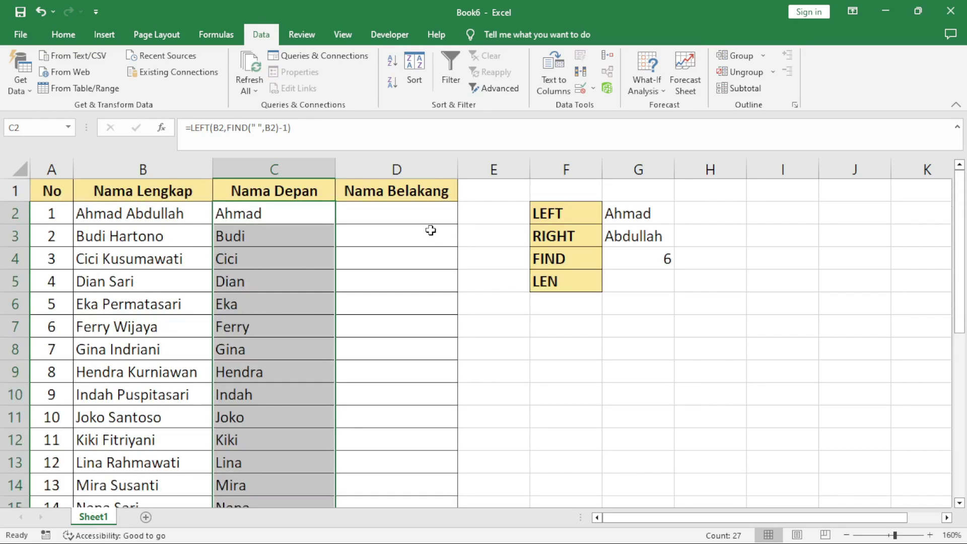
left_click(414, 209)
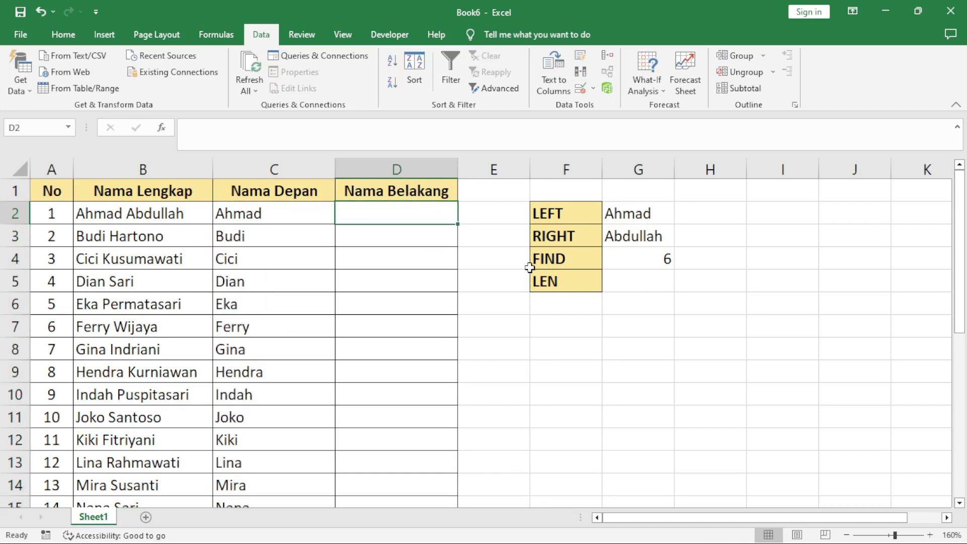
Step: Enter =len(B2) in G5, returning 14
left_click(573, 283)
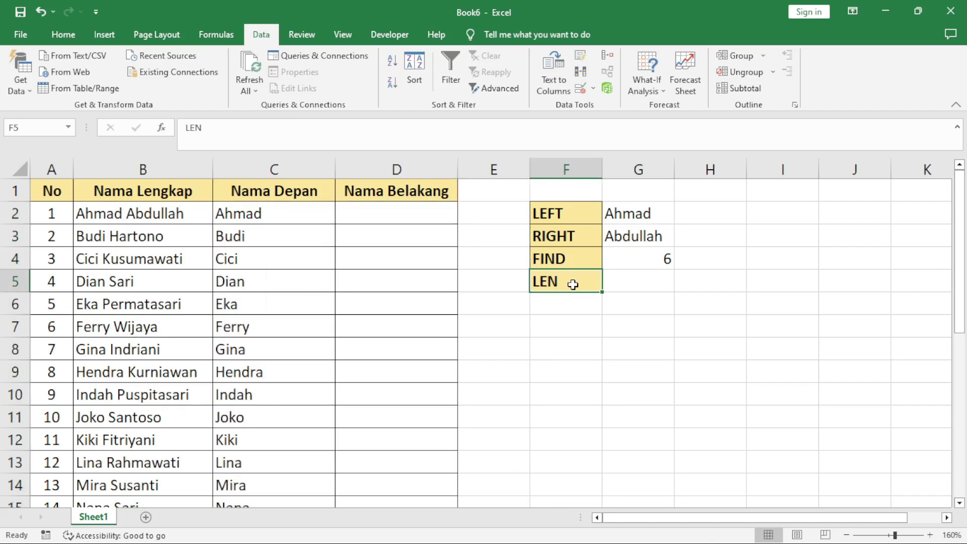
left_click(630, 285)
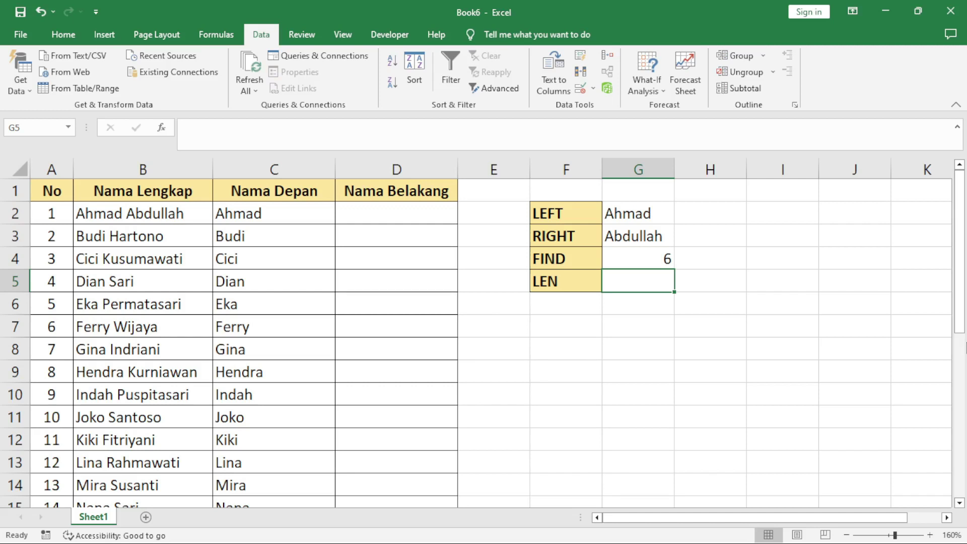
type("=")
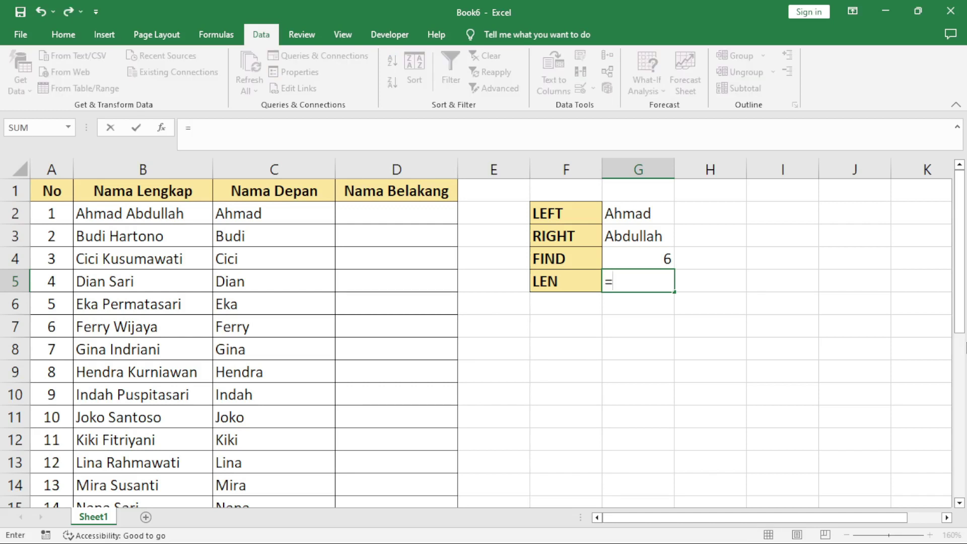
type("len(")
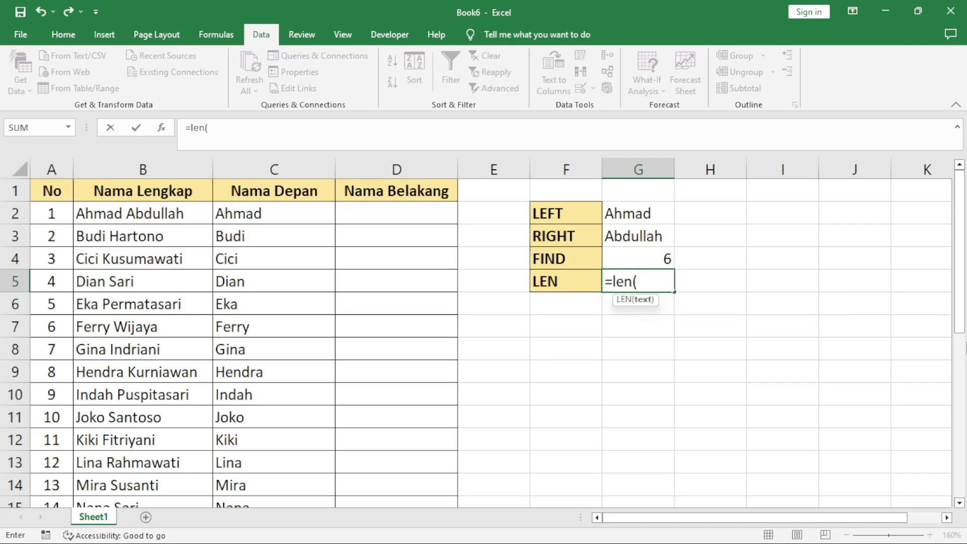
left_click(176, 211)
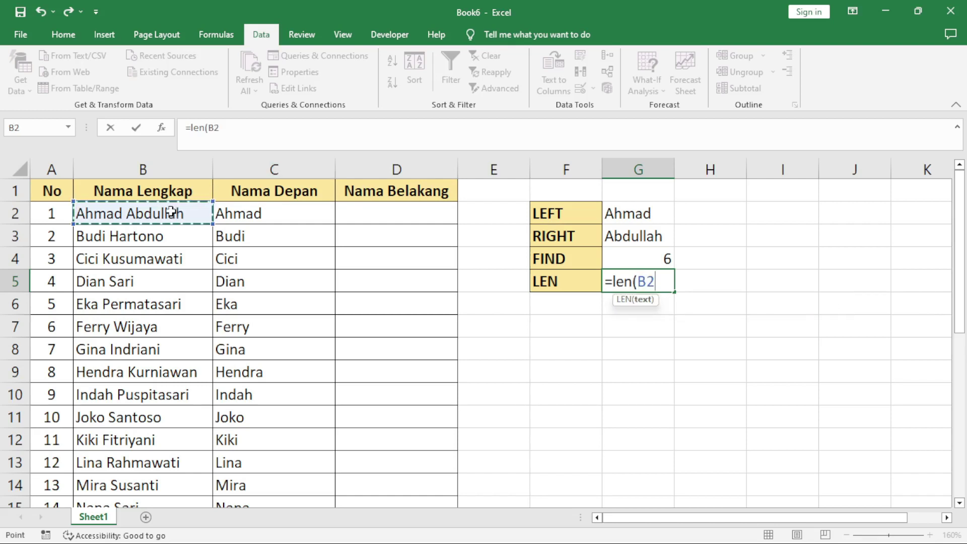
type(")")
key("Return")
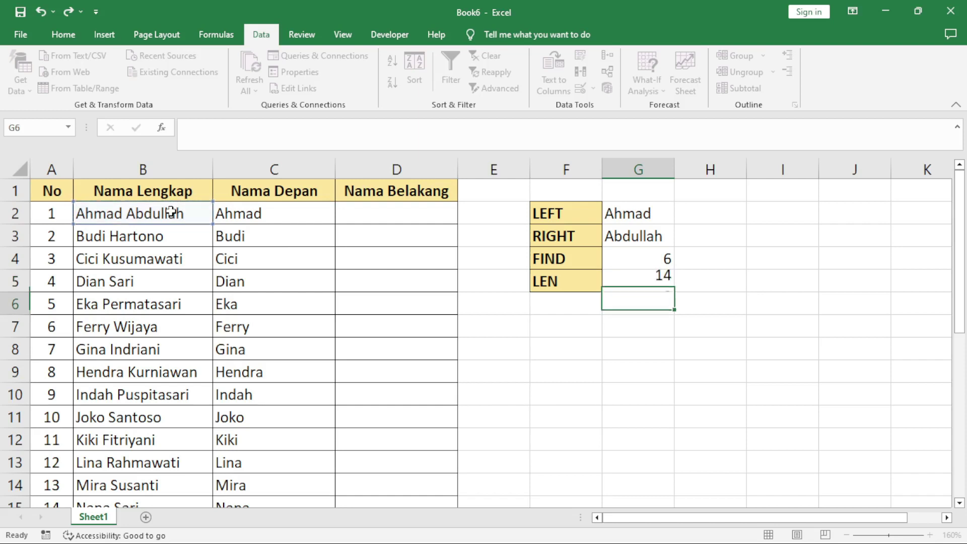
left_click(658, 287)
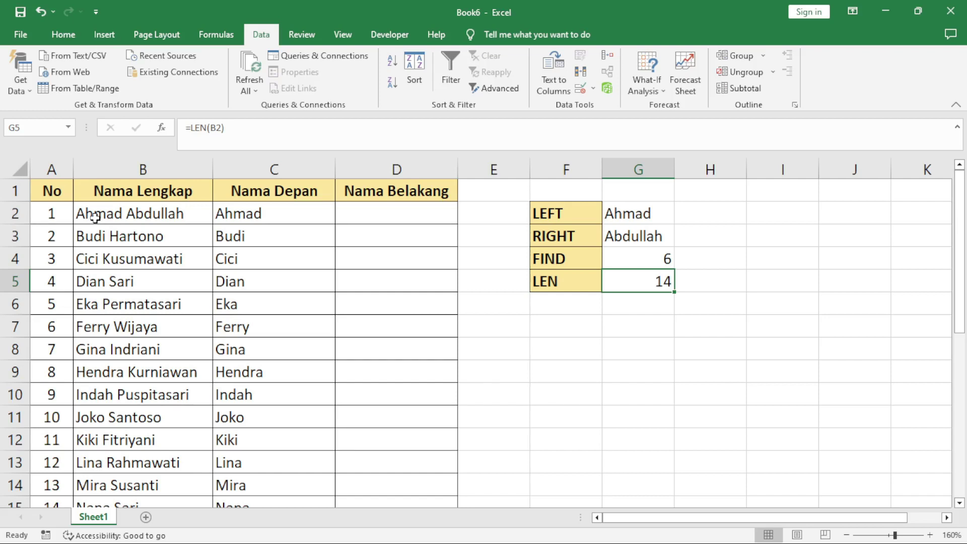
left_click(70, 214)
left_click(97, 215)
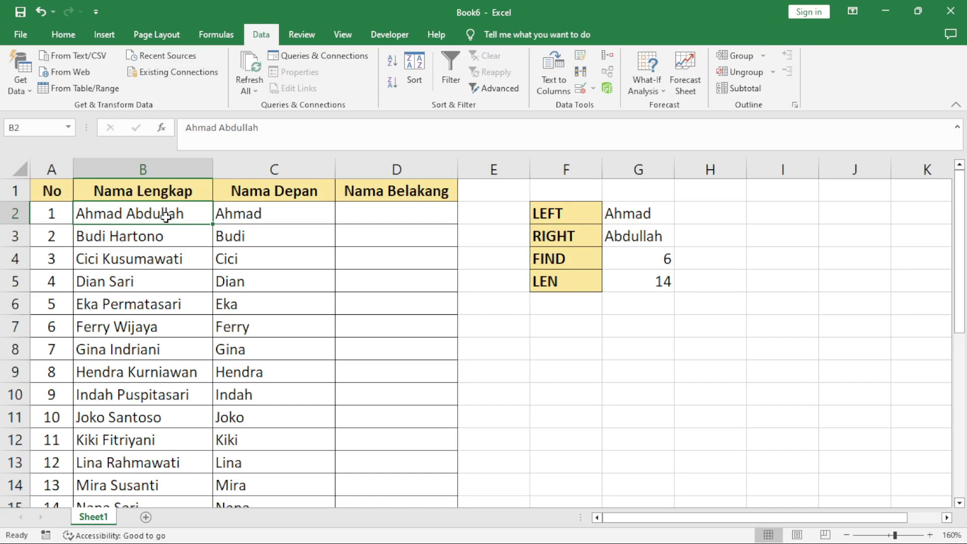
left_click(637, 282)
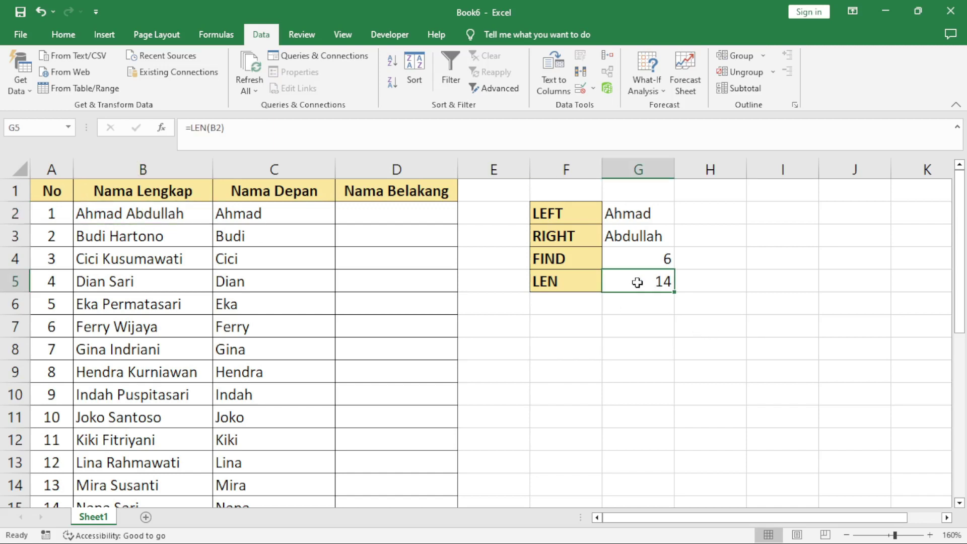
left_click(652, 326)
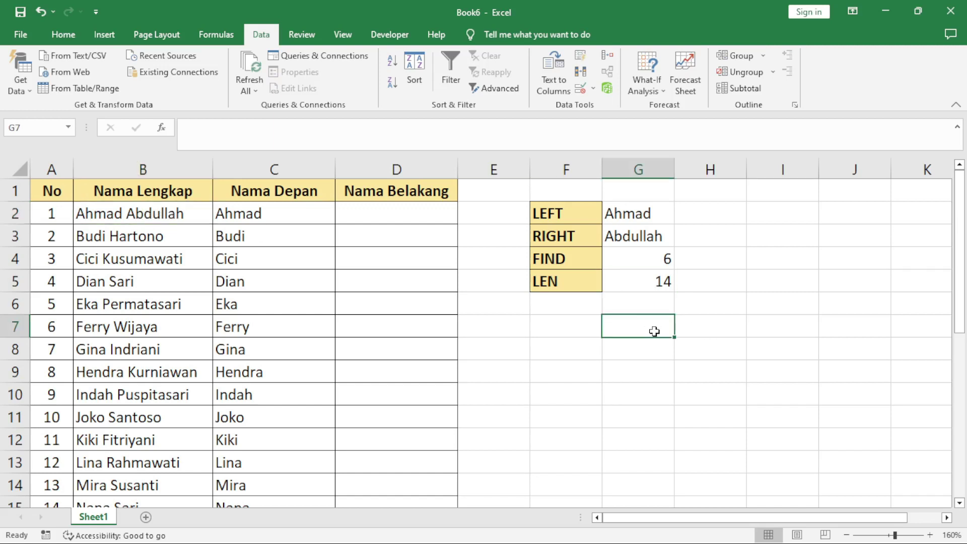
left_click(421, 218)
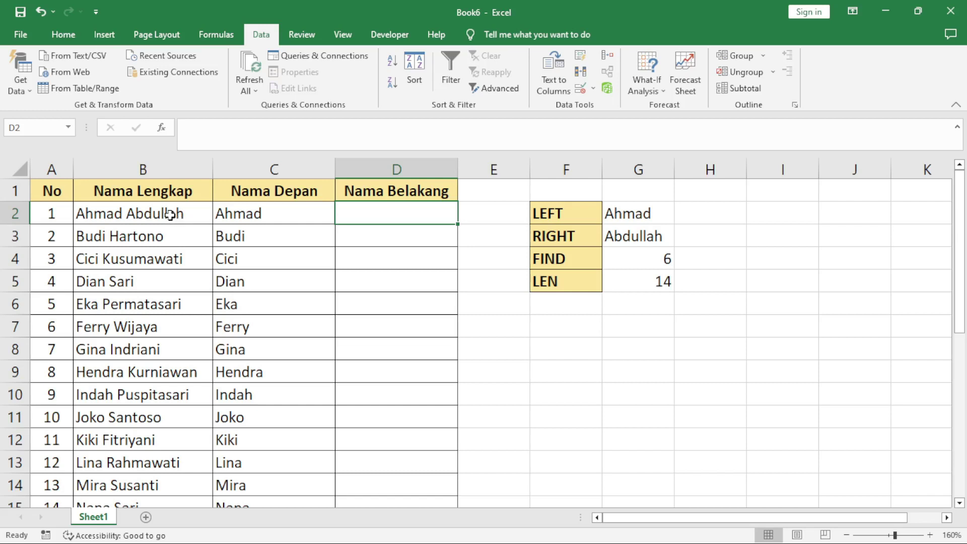
left_click(127, 215)
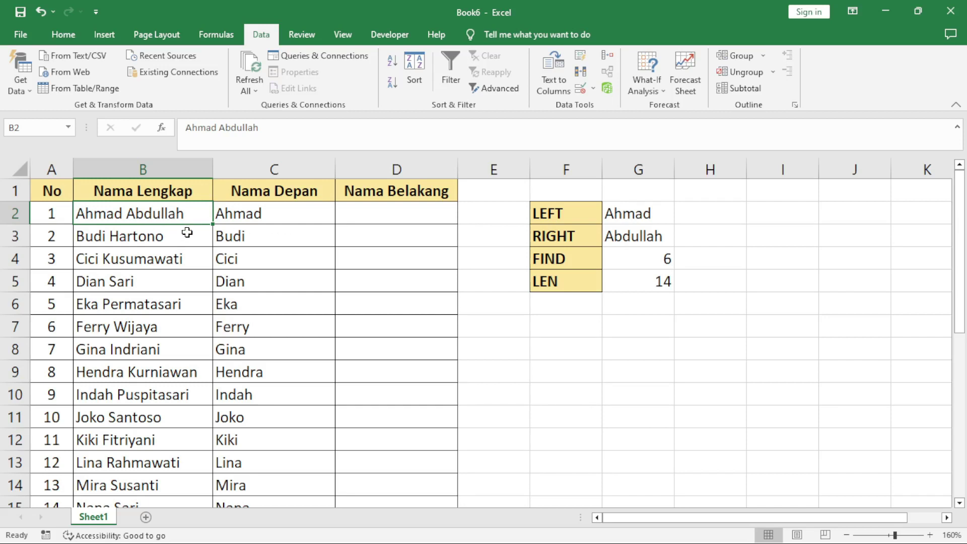
Step: Enter =G5-G4 in G6, giving 8 as the last name's length
left_click(642, 281)
left_click(647, 312)
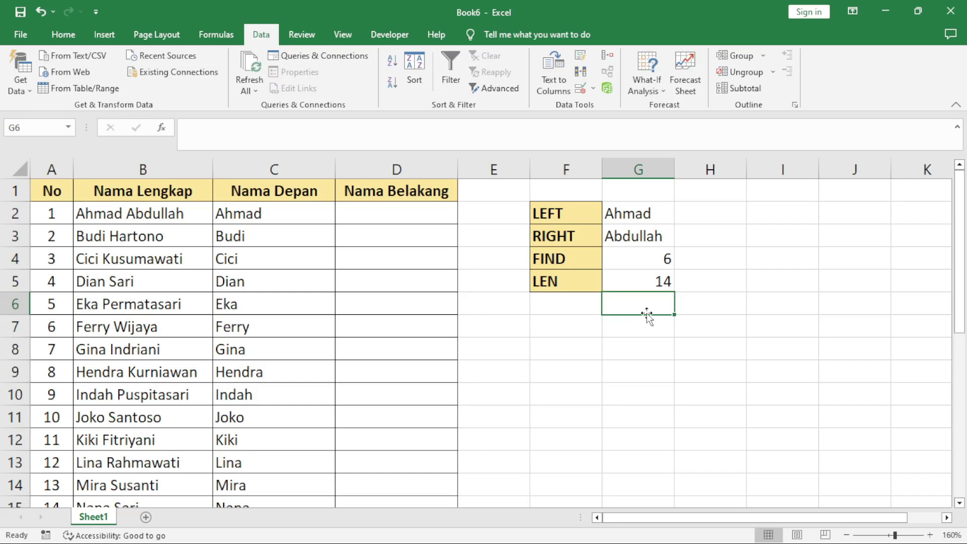
type("=")
left_click(651, 282)
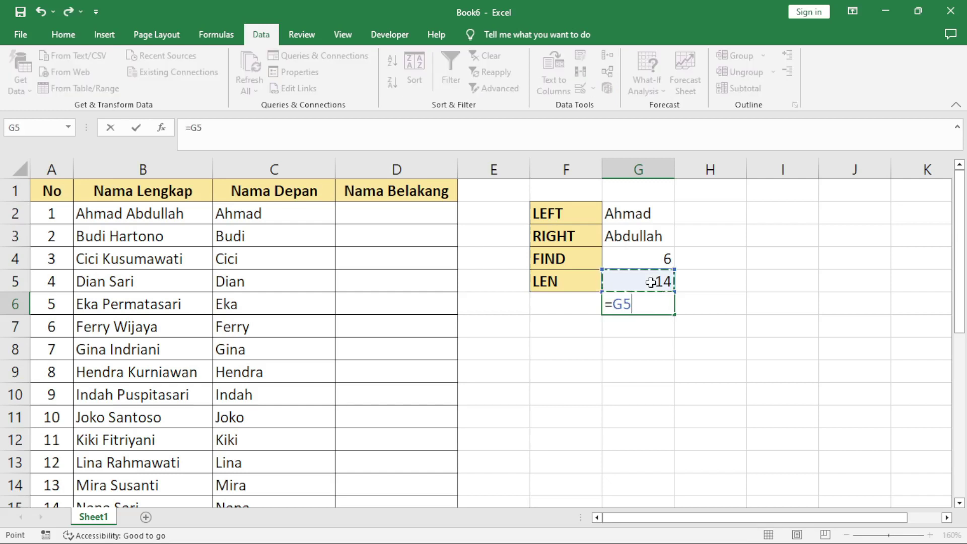
type("-")
left_click(665, 258)
key("Return")
left_click(649, 303)
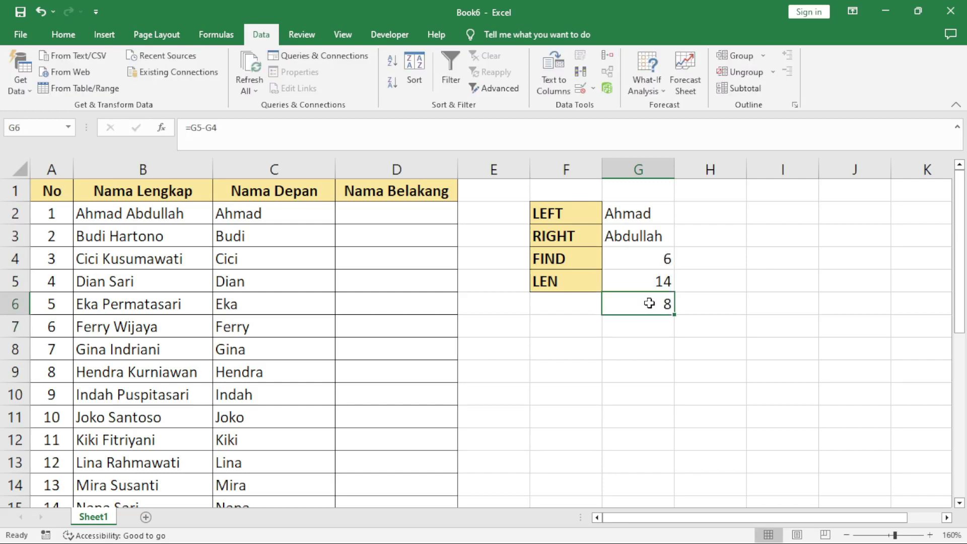
left_click(393, 214)
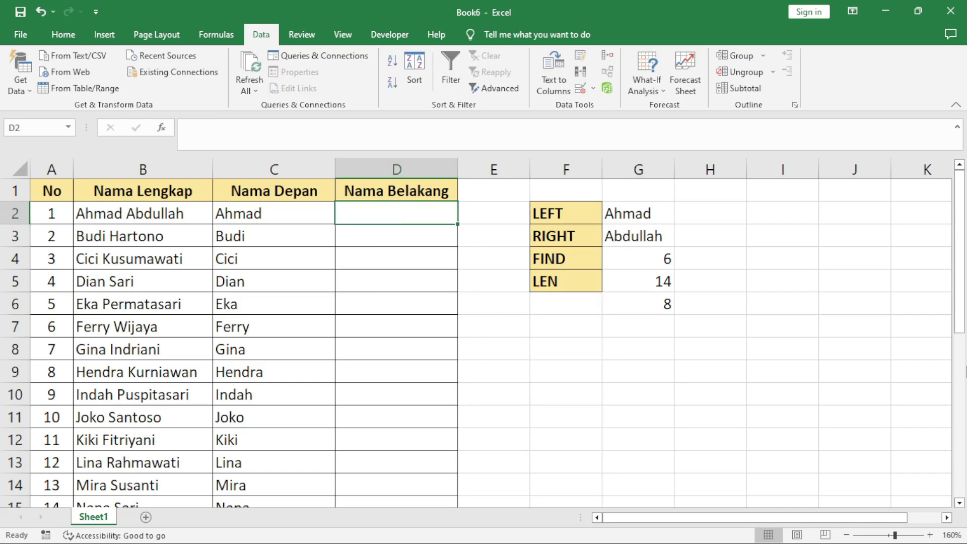
Step: Enter =right(B2,len(B2)-find(" ",B2)) in D2 to return the last name
type("=right")
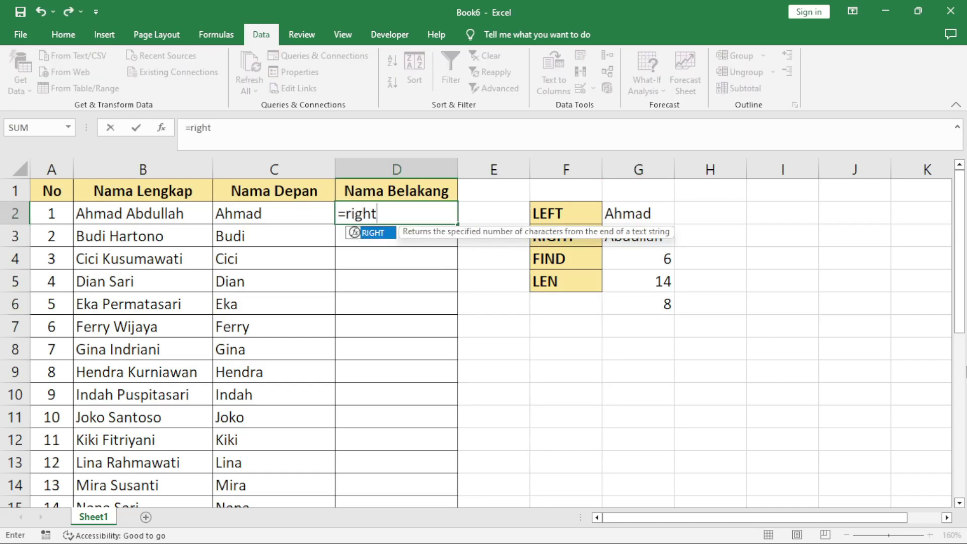
type("(")
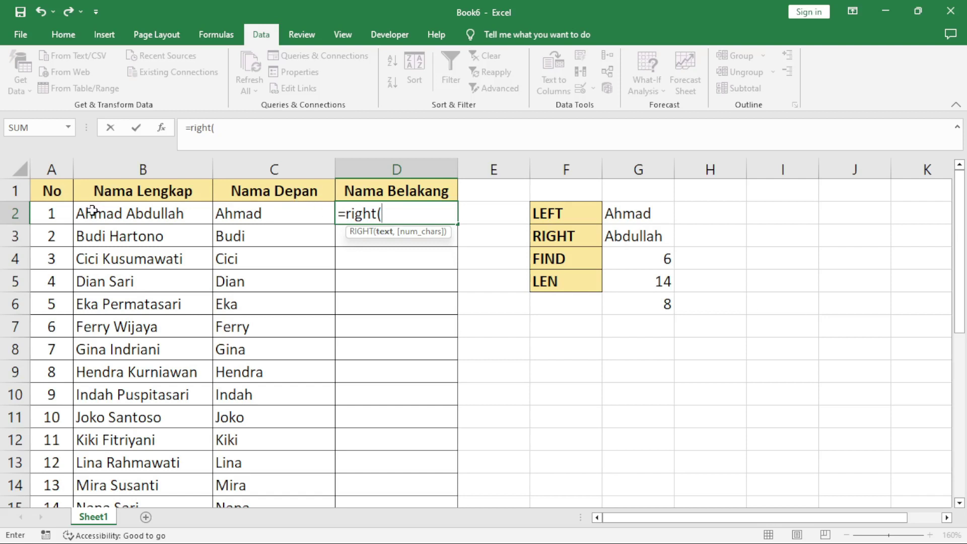
left_click(91, 208)
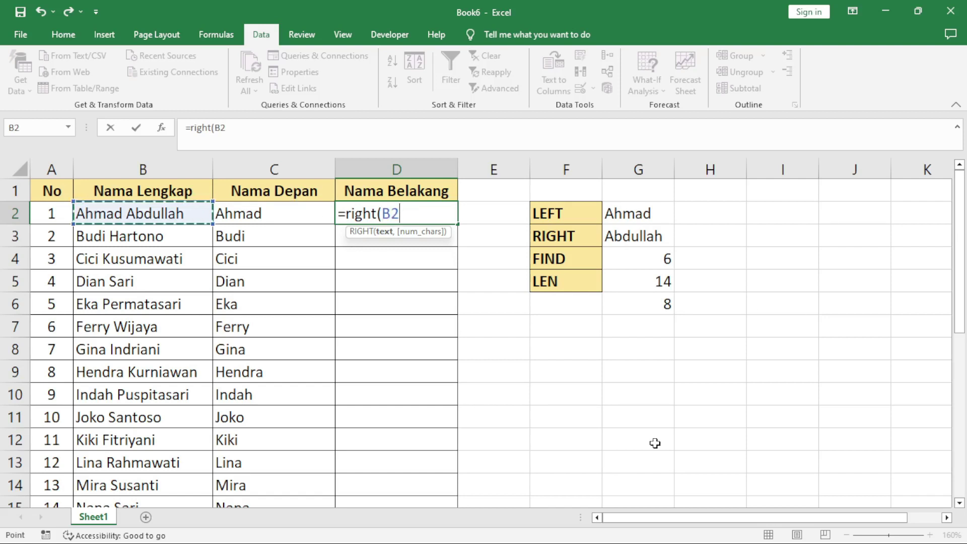
type(",")
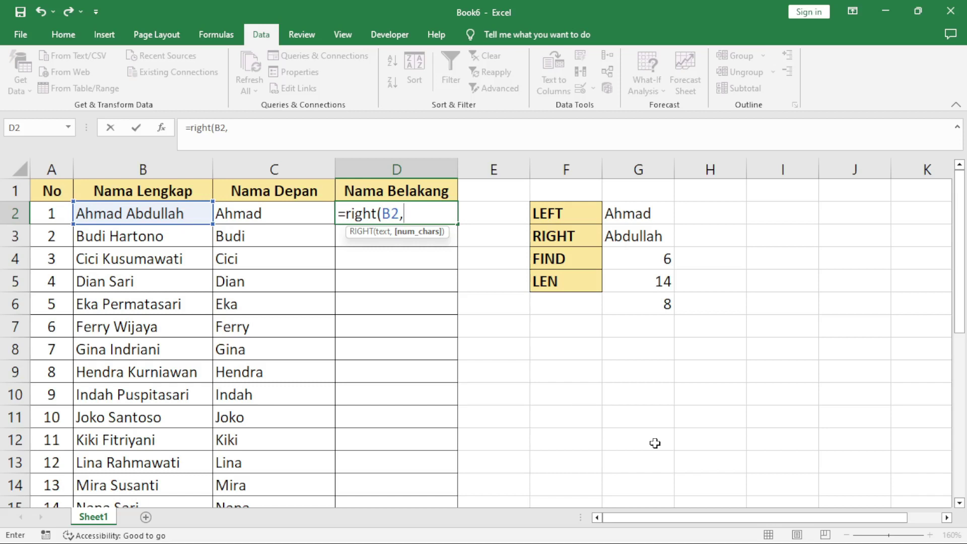
type("l")
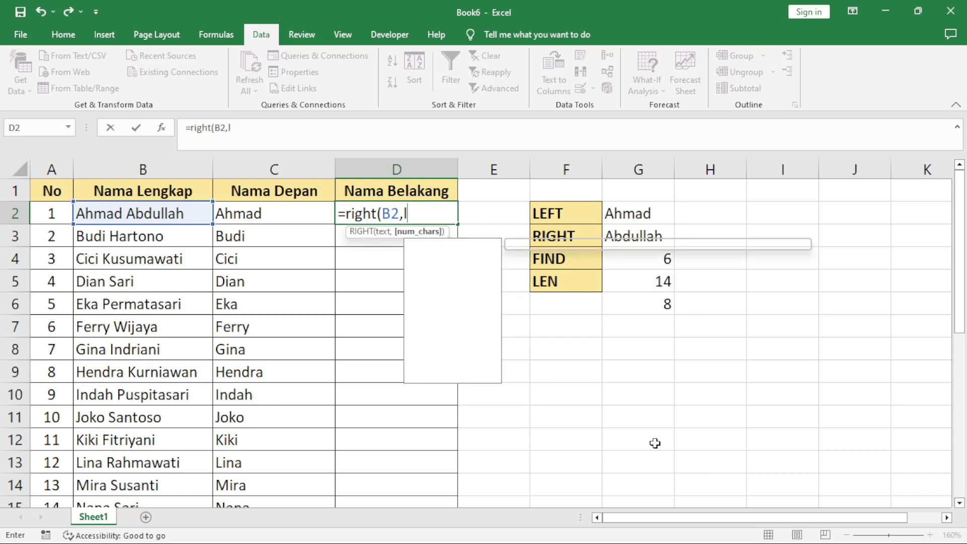
type("en(")
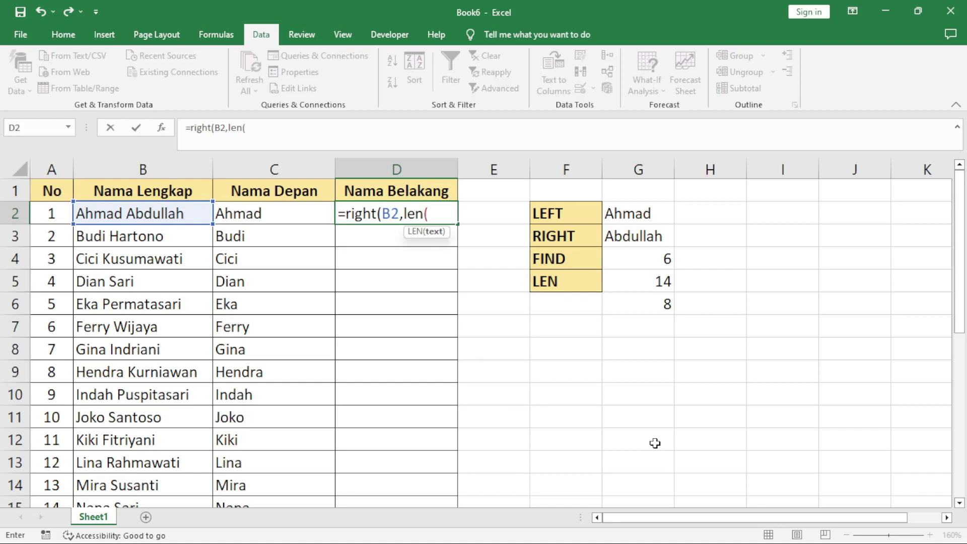
left_click(166, 205)
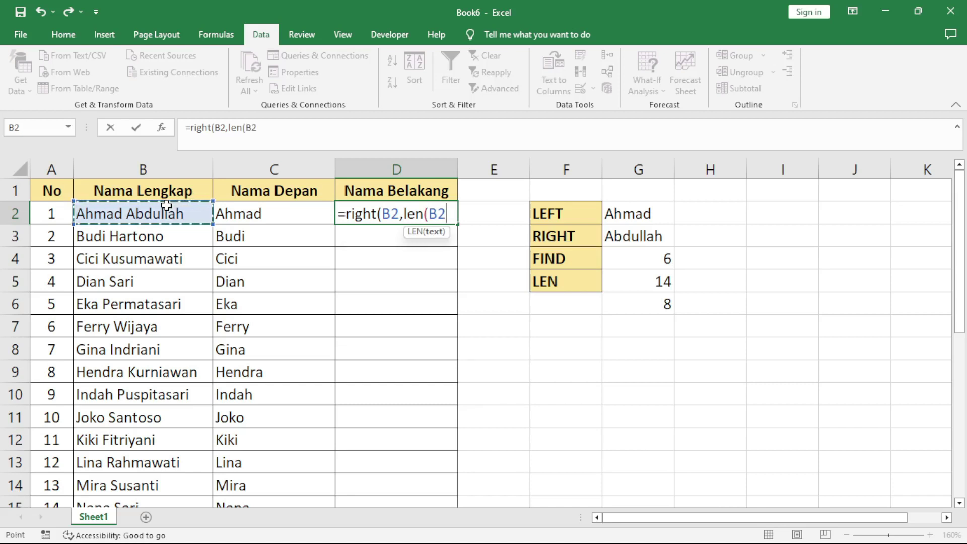
type(")-")
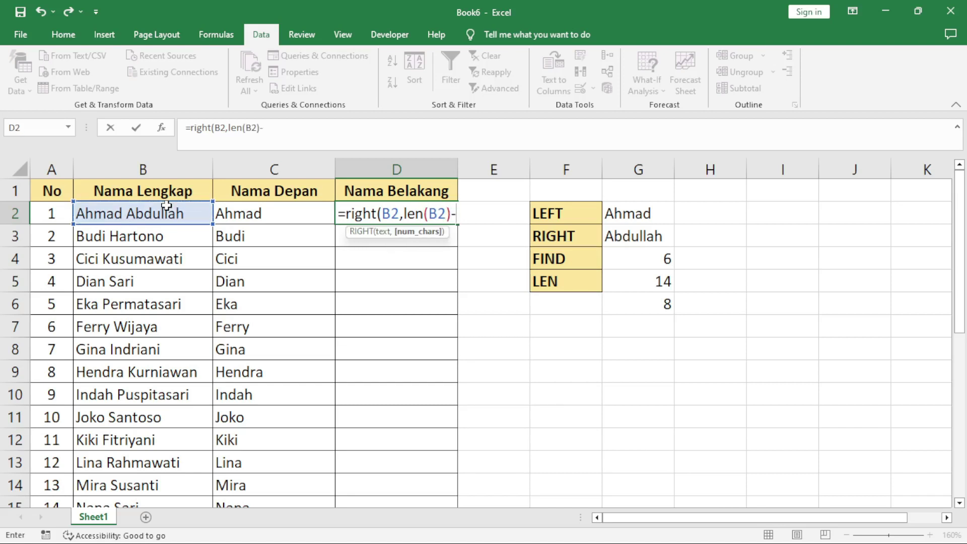
type("find")
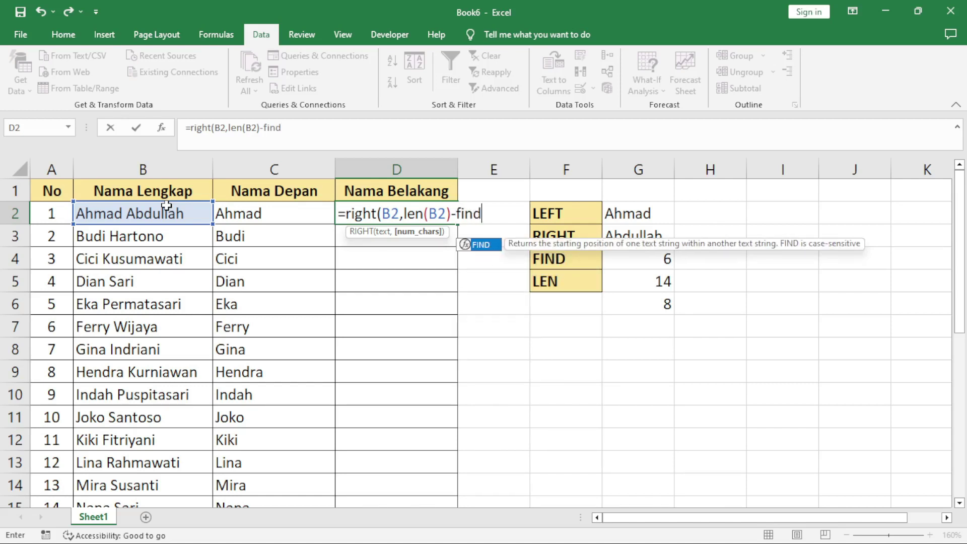
type("(")
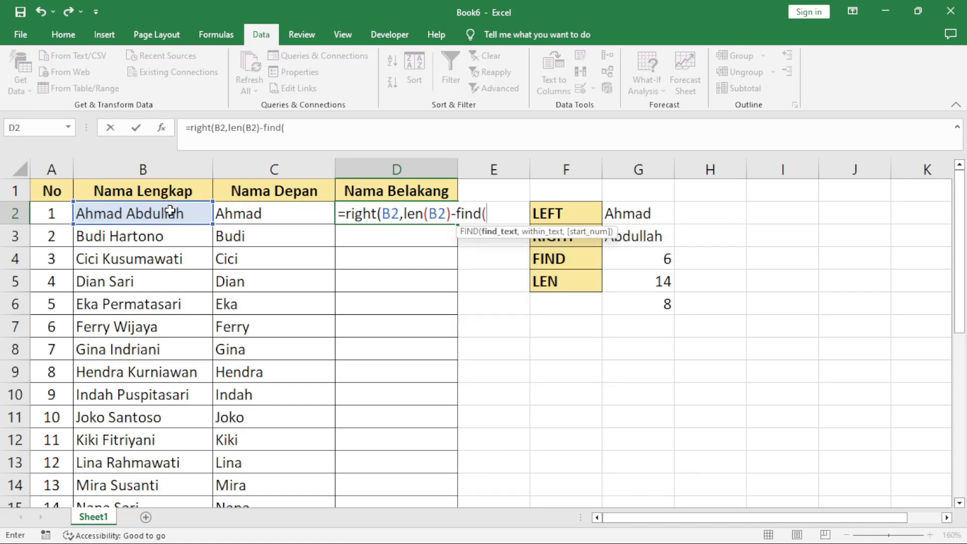
type("\" \"")
type(",")
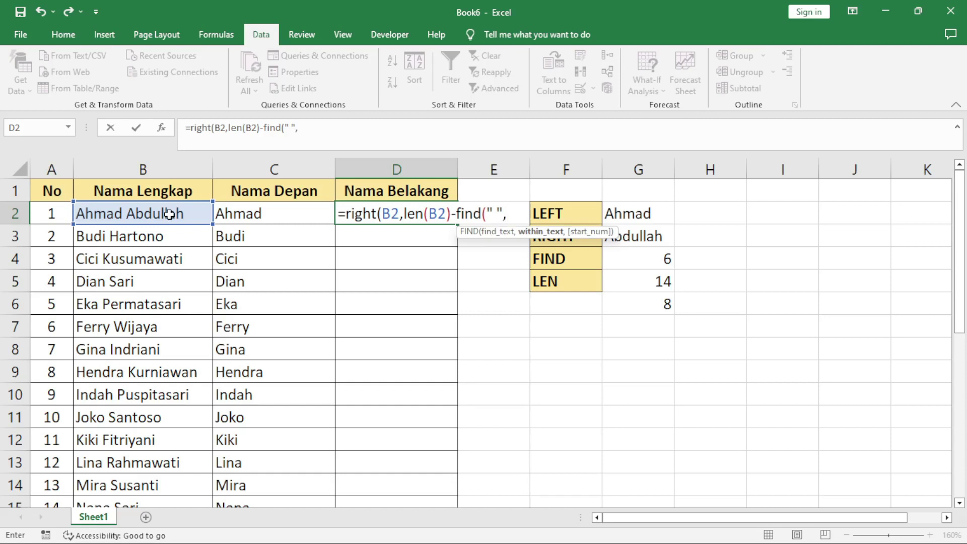
left_click(169, 214)
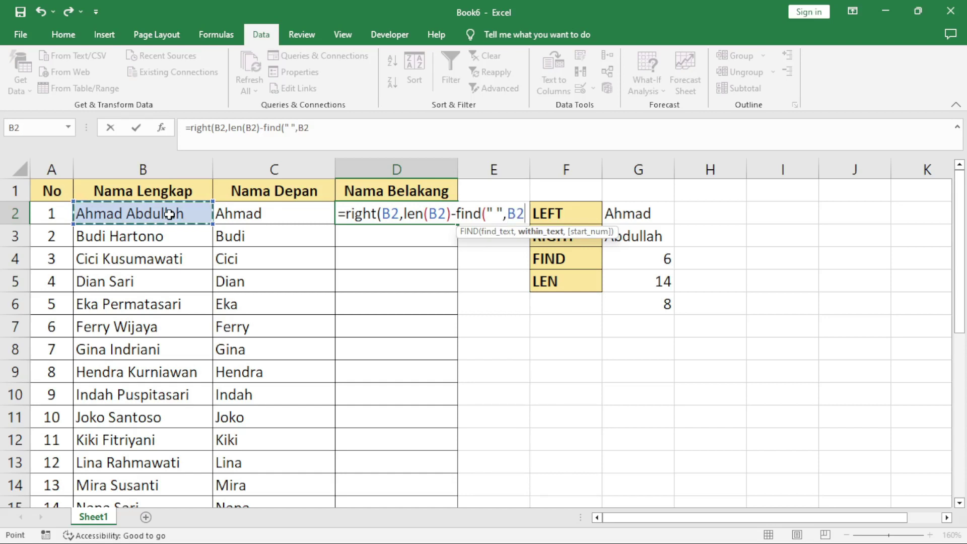
type(")")
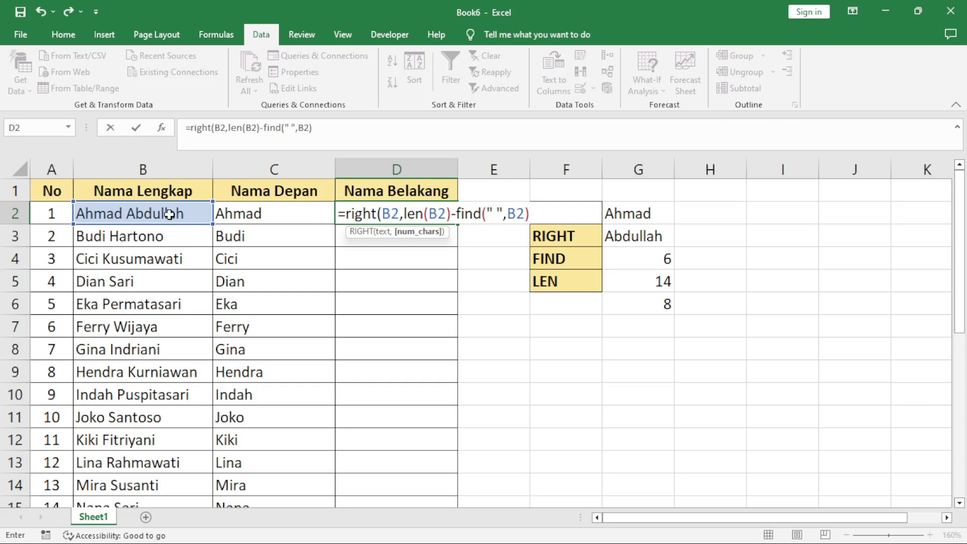
type(")")
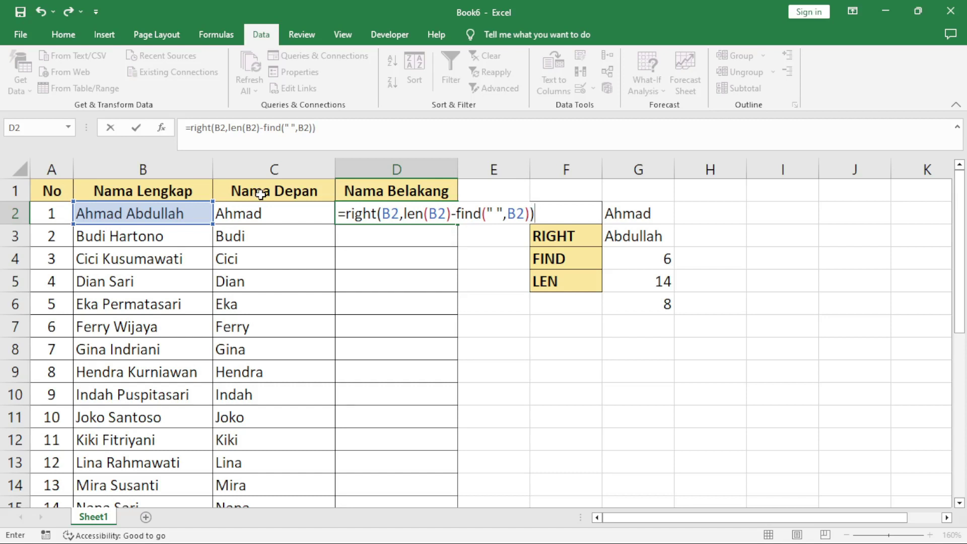
key("Return")
Step: Fill the last-name formula down Nama Belakang and inspect row 8's formulas
left_click(433, 218)
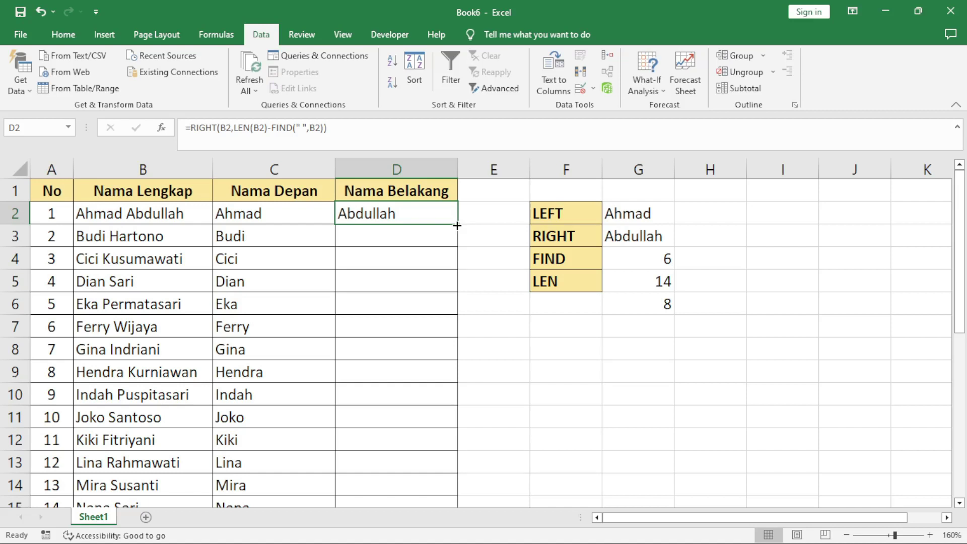
double_click(457, 225)
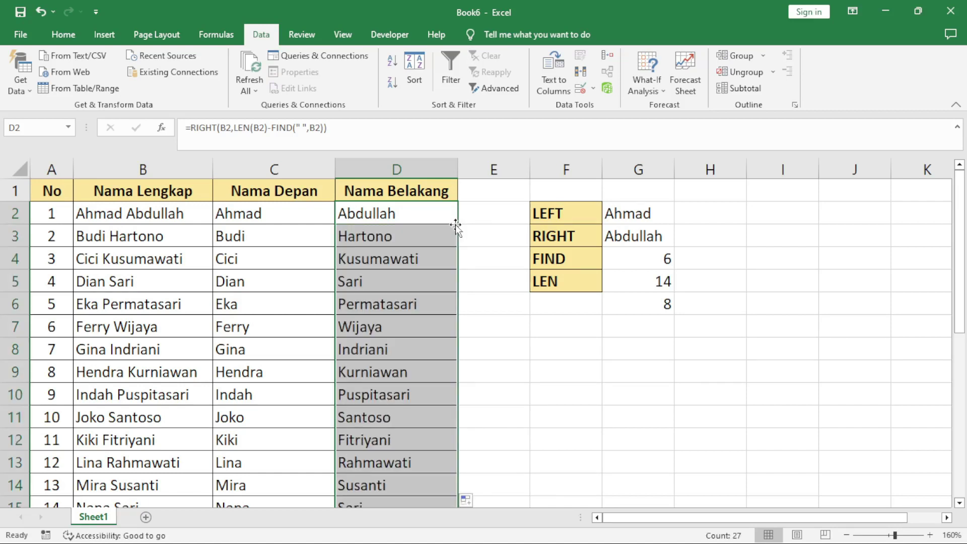
left_click(258, 355)
left_click(377, 353)
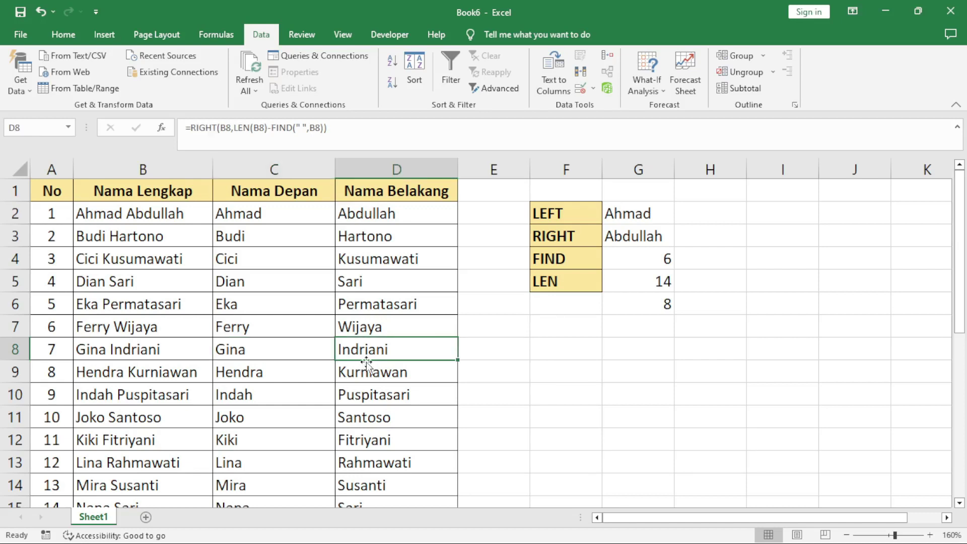
Step: On the Sheet1 (2) copy, copy full names B2:B28 and paste them starting at C2
left_click(147, 517)
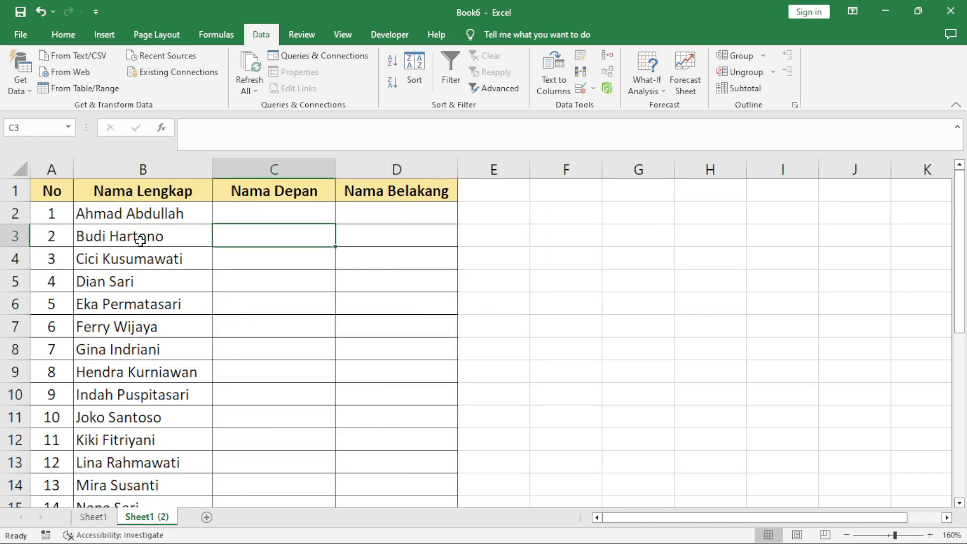
left_click(145, 213)
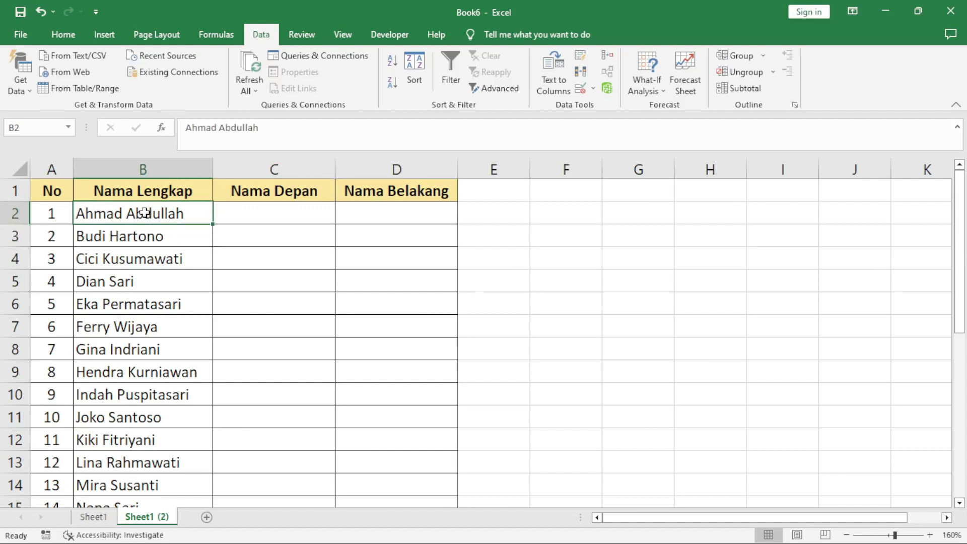
key("ctrl+shift+Down")
key("ctrl+c")
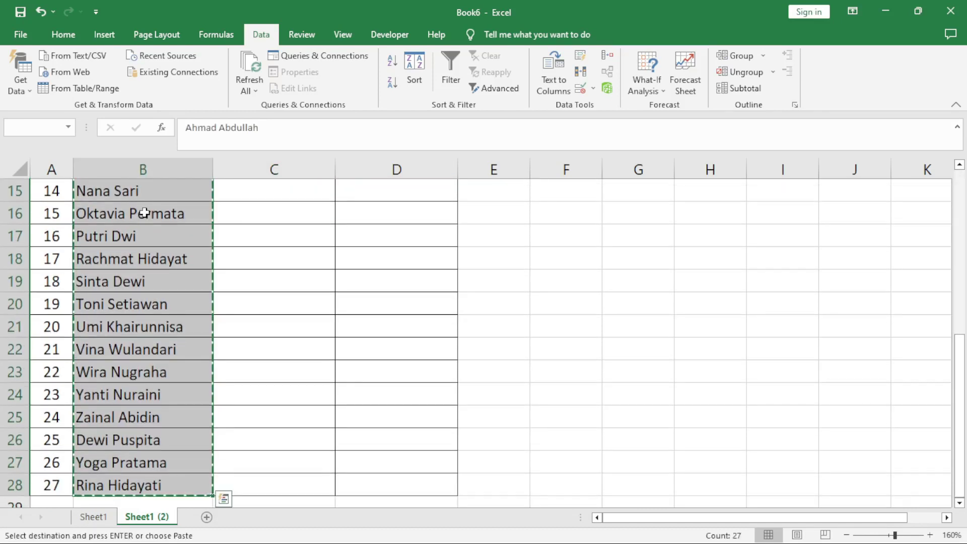
scroll(161, 217, "up", 5)
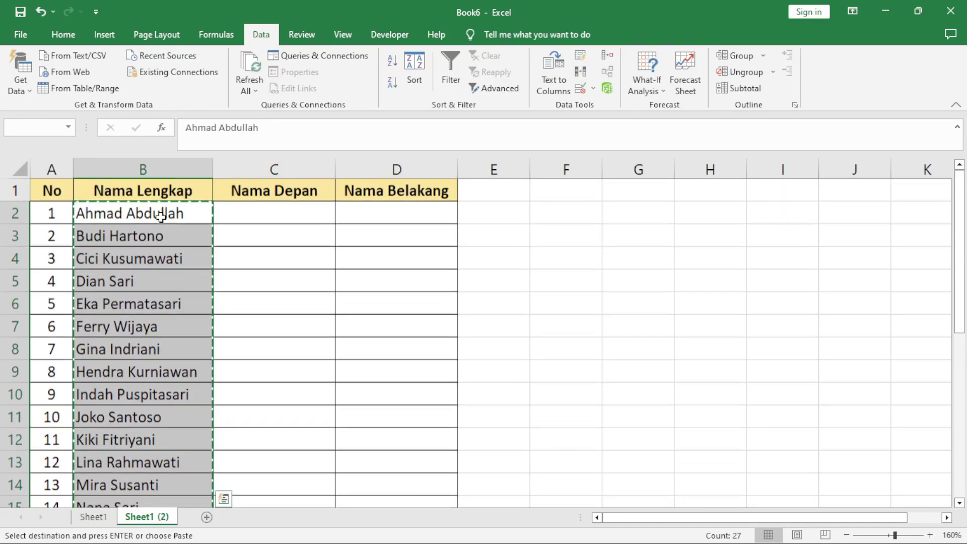
left_click(248, 212)
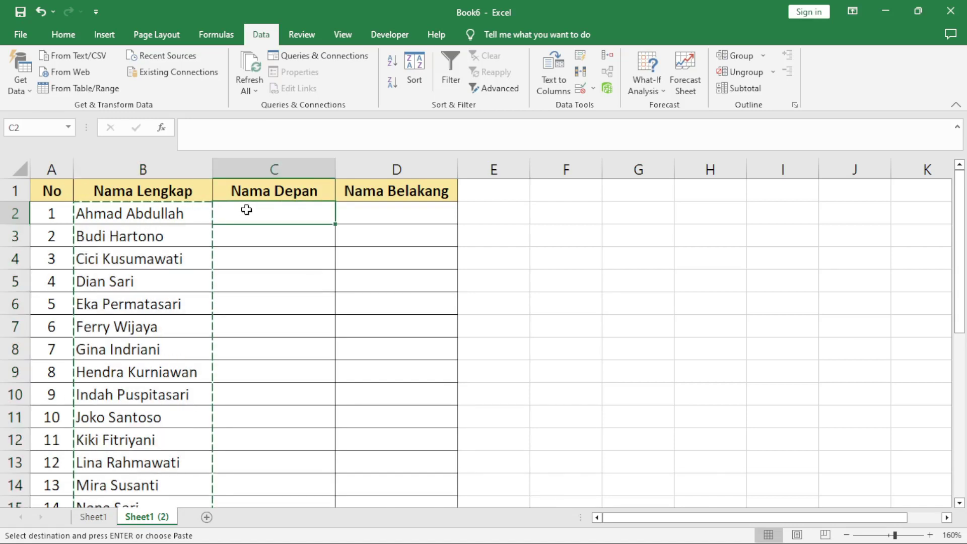
key("ctrl+v")
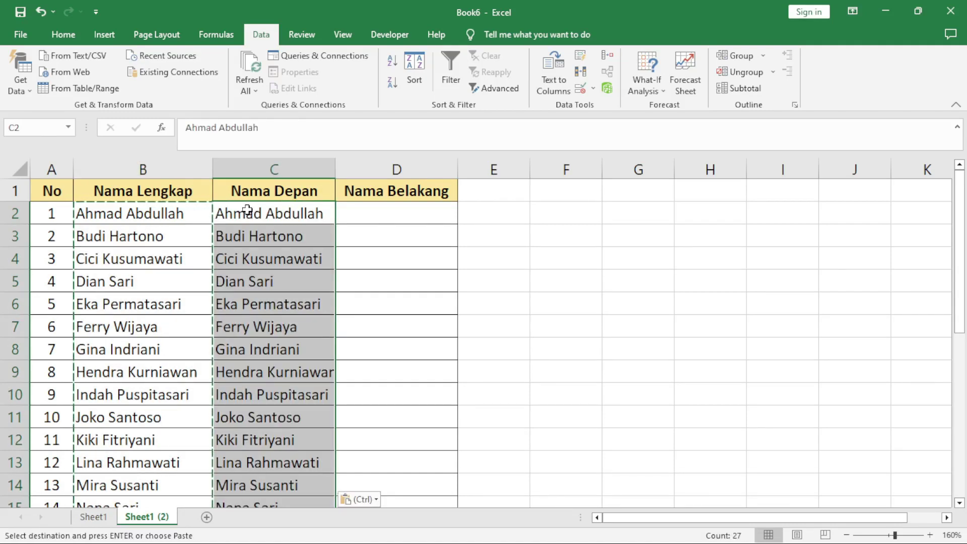
Step: Select the pasted names C2:C28 in Nama Depan
left_click(261, 213)
scroll(262, 214, "down", 5)
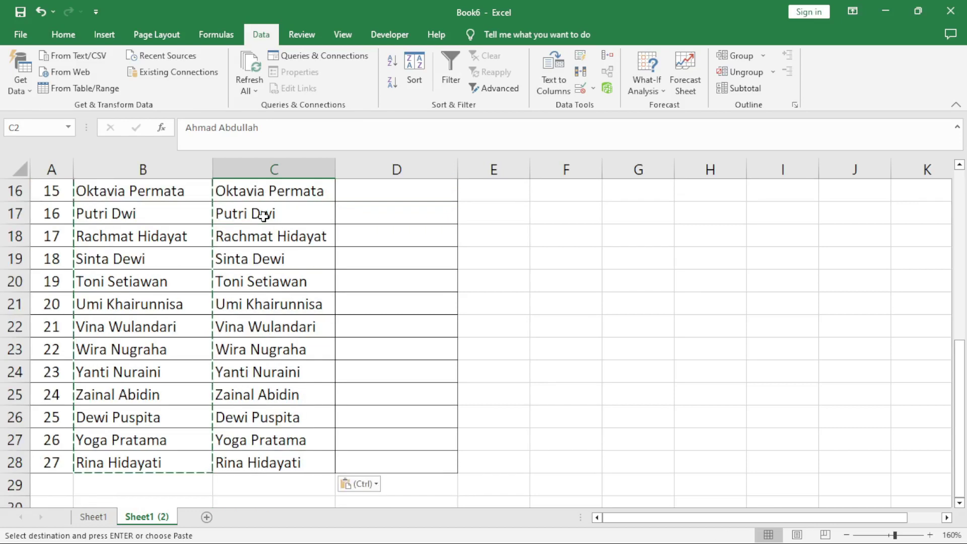
scroll(280, 453, "up", 5)
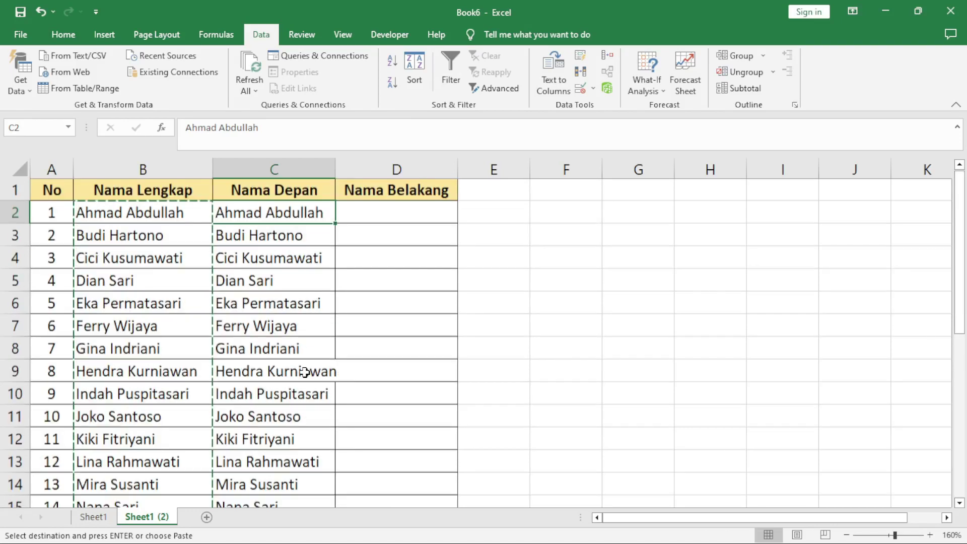
left_click(306, 228)
left_click(309, 214)
scroll(284, 282, "down", 6)
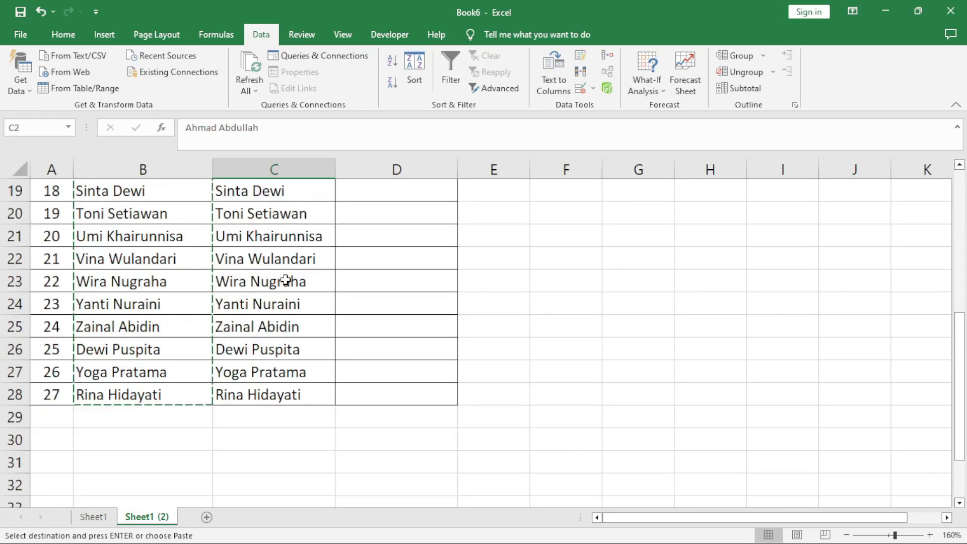
scroll(286, 300, "down", 2)
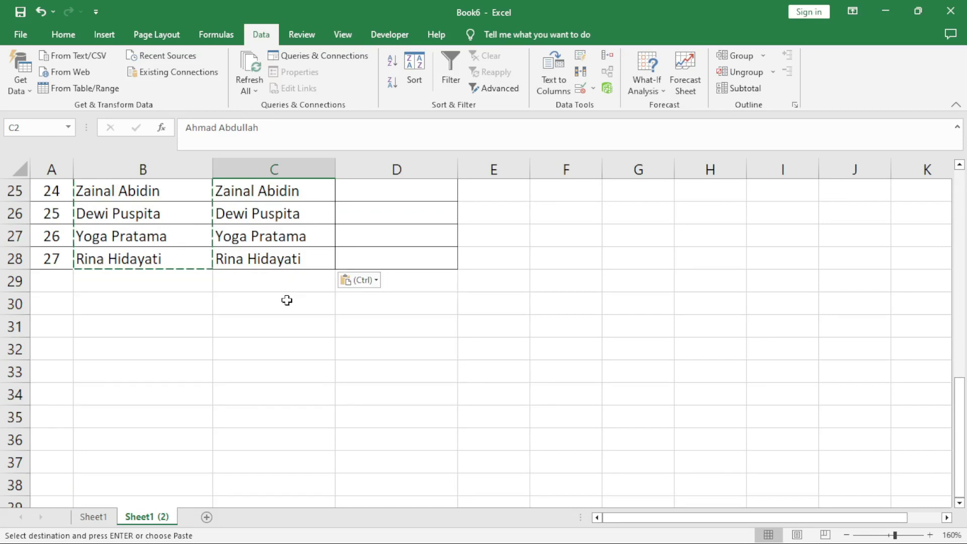
left_click(300, 261, "shift")
scroll(300, 262, "up", 8)
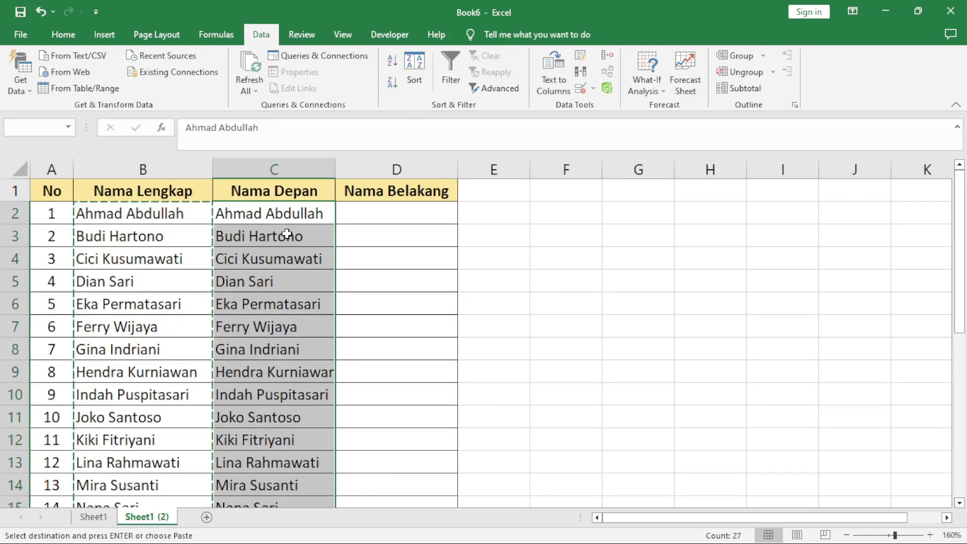
Step: Run Text to Columns as Delimited on Space instead of Tab, replacing existing data
left_click(62, 34)
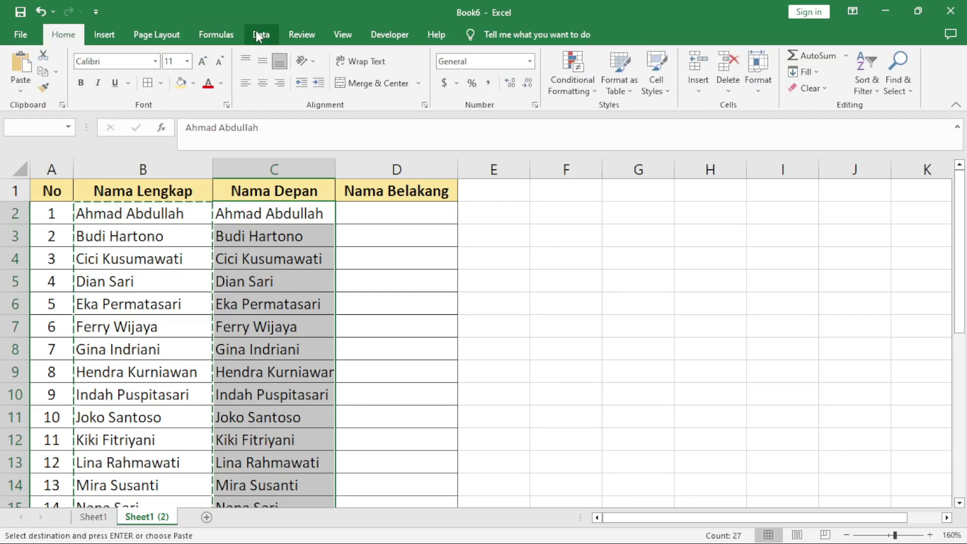
left_click(260, 35)
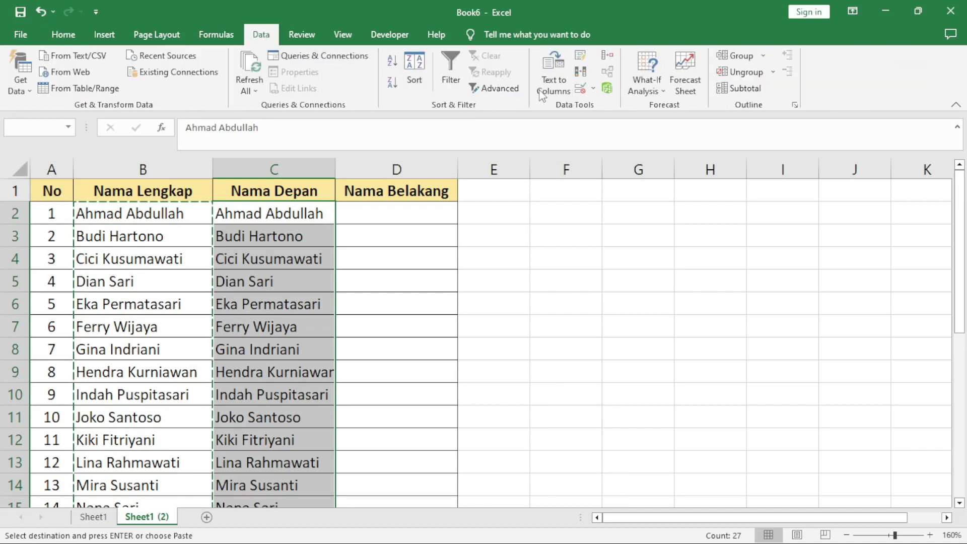
left_click(549, 73)
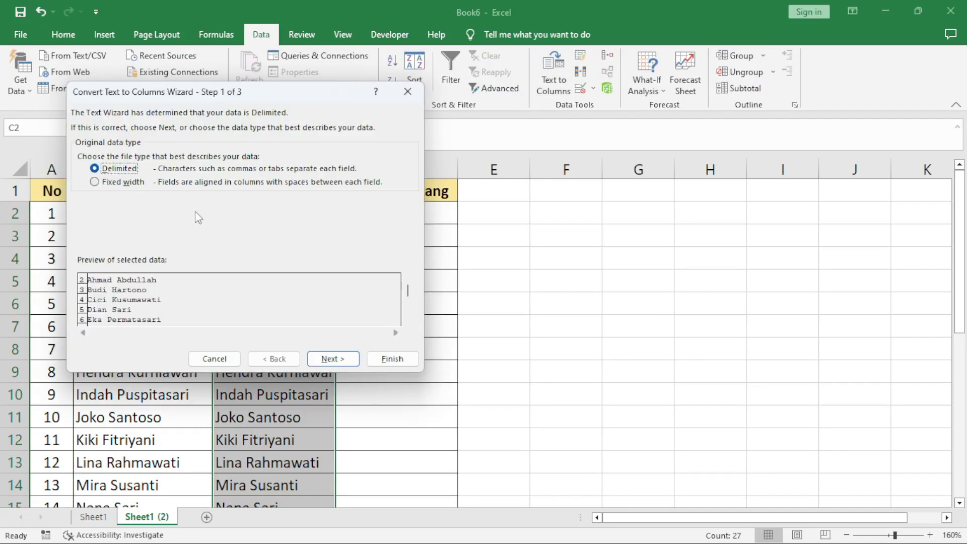
left_click(333, 359)
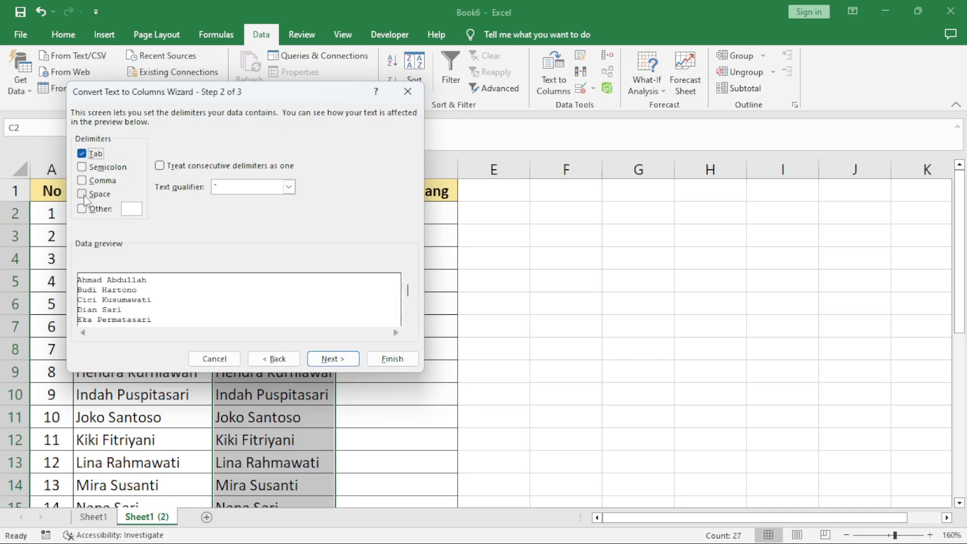
left_click(81, 194)
left_click(82, 154)
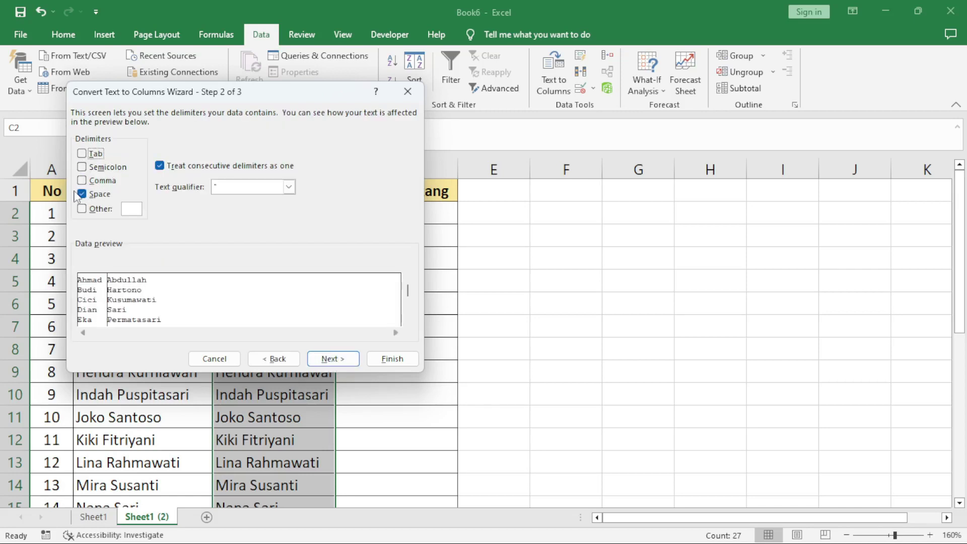
left_click(329, 358)
left_click(374, 358)
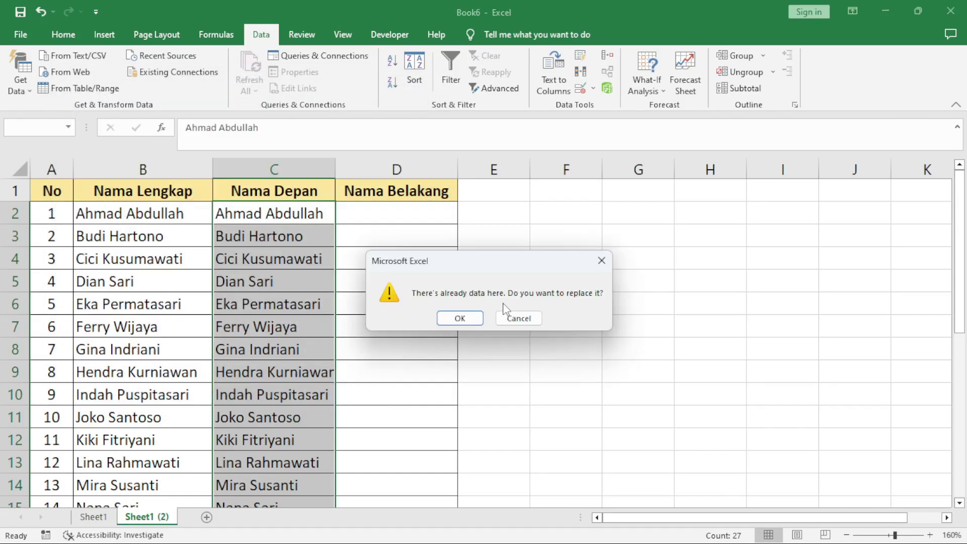
left_click(460, 318)
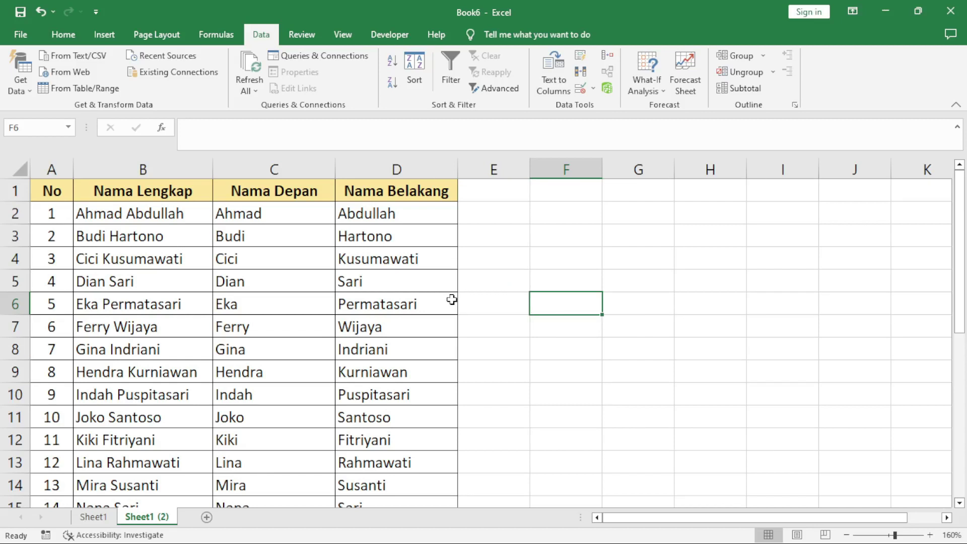
left_click(415, 302)
left_click(302, 297)
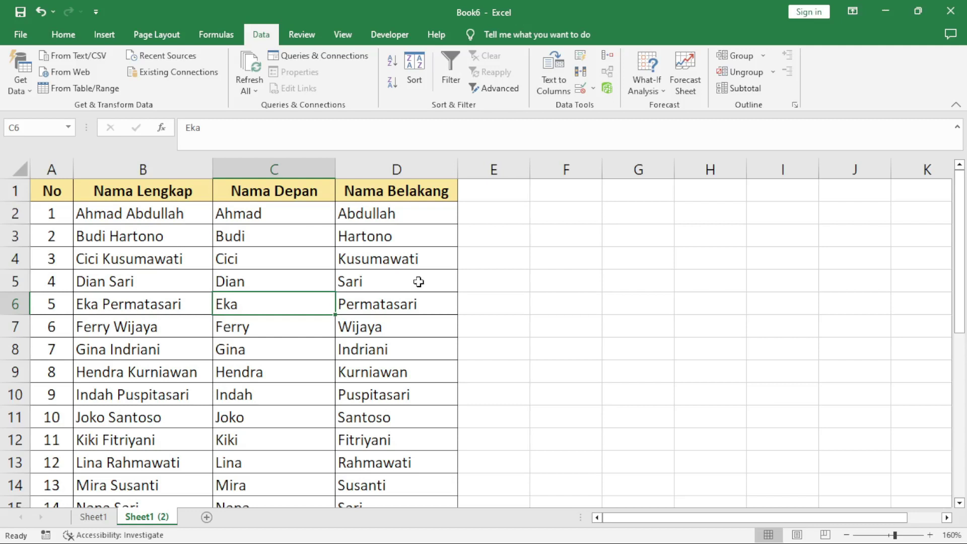
left_click(531, 289)
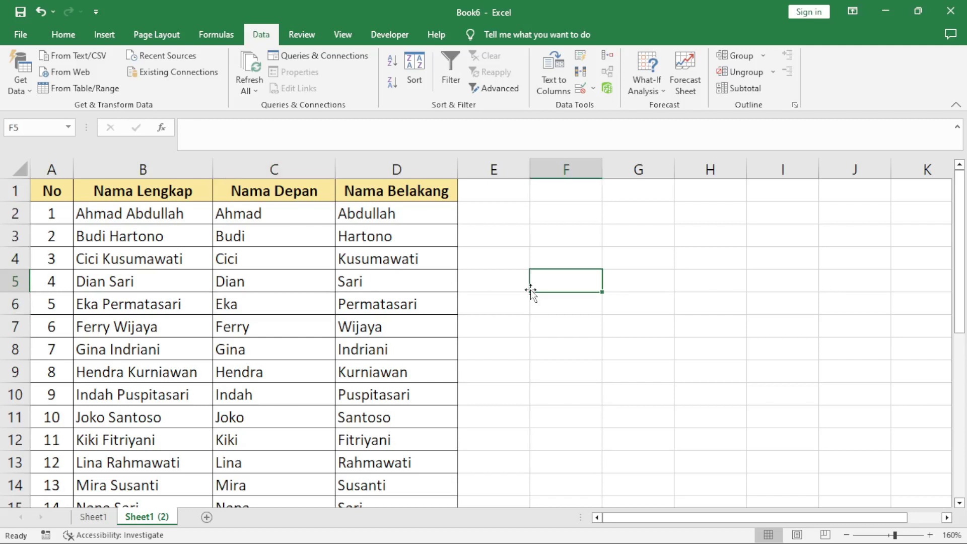